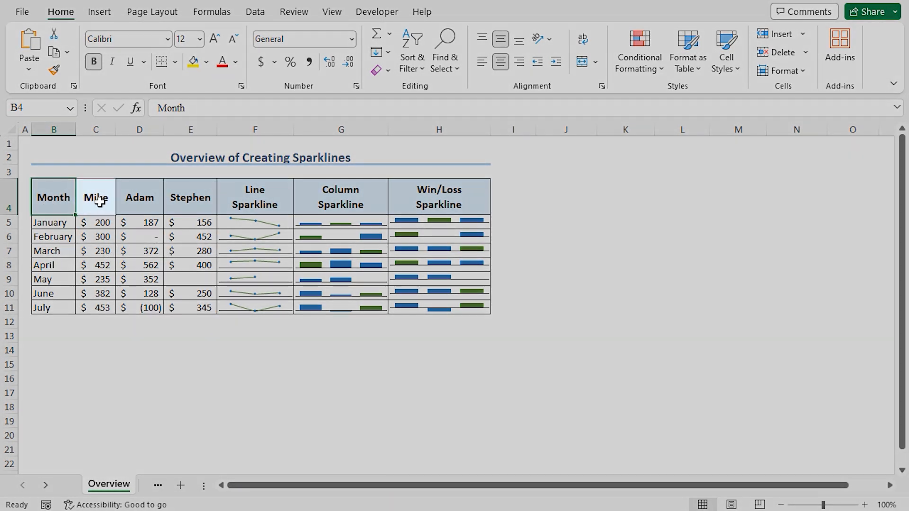
{"action": "left_click", "coordinate": [100, 201]}
{"action": "left_click", "coordinate": [138, 199]}
{"action": "left_click", "coordinate": [189, 199]}
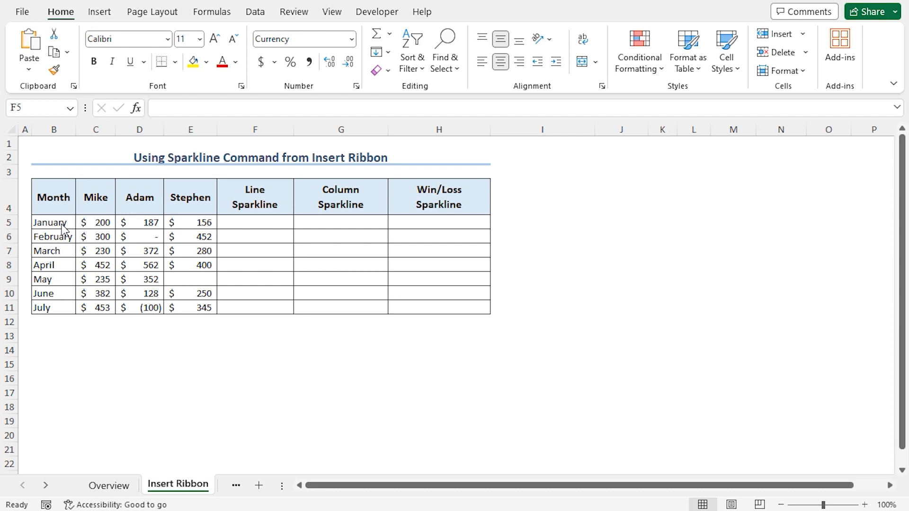
Step: Insert a line sparkline in F5 from the data range C5:E5 and fill it down through F11
{"action": "left_click", "coordinate": [240, 222]}
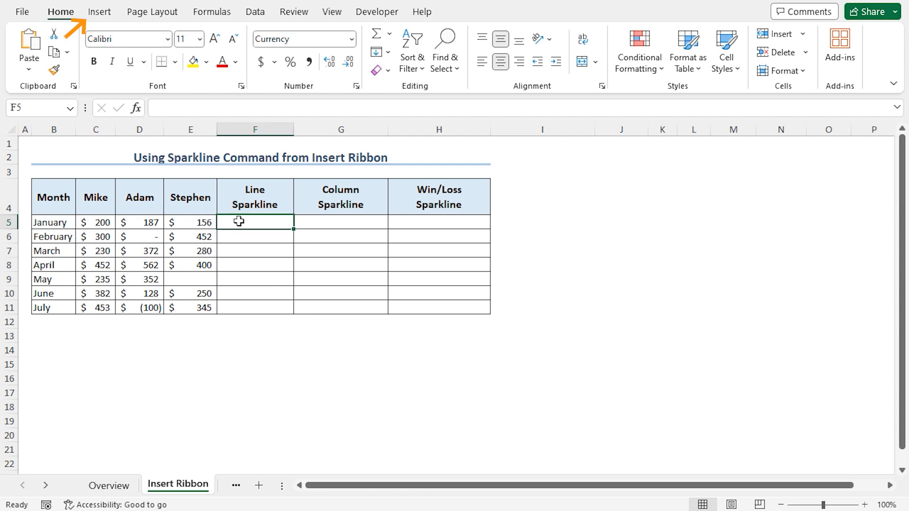
{"action": "left_click", "coordinate": [104, 17]}
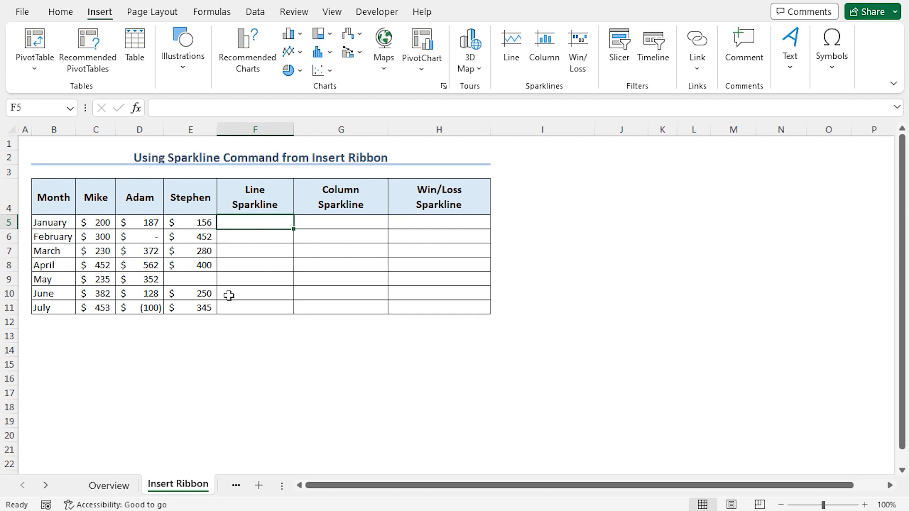
{"action": "left_click", "coordinate": [517, 56]}
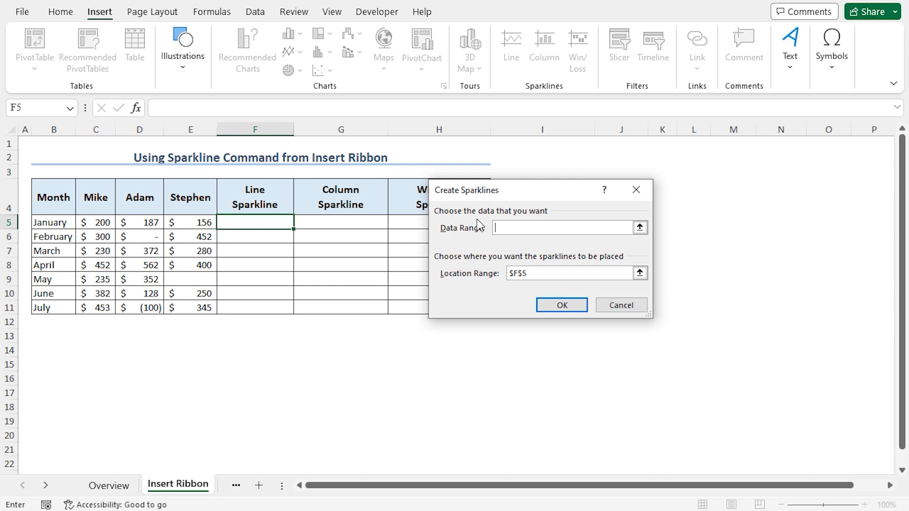
{"action": "left_click_drag", "start_coordinate": [97, 226], "coordinate": [183, 225]}
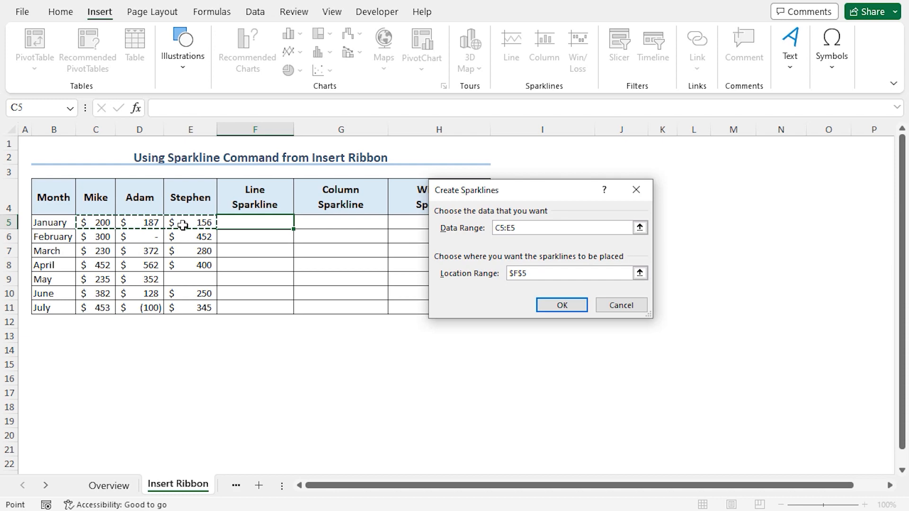
{"action": "left_click", "coordinate": [552, 306]}
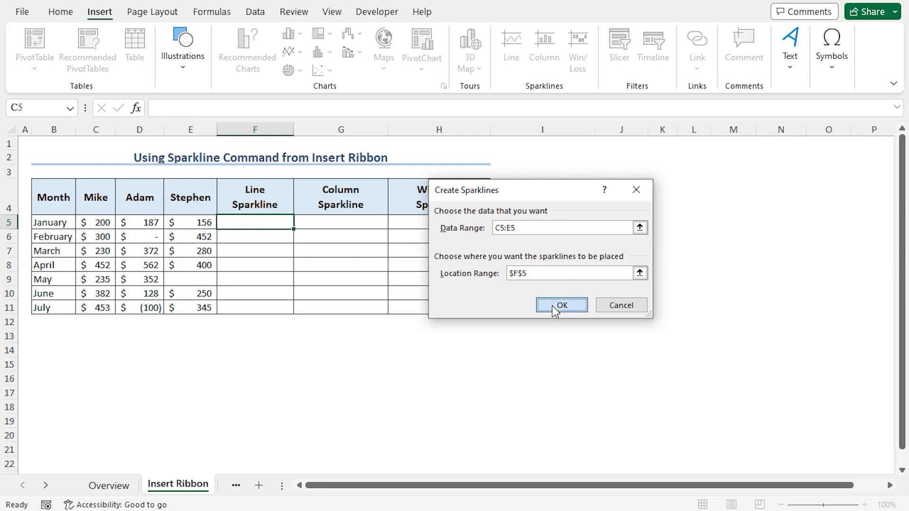
{"action": "left_click", "coordinate": [552, 306]}
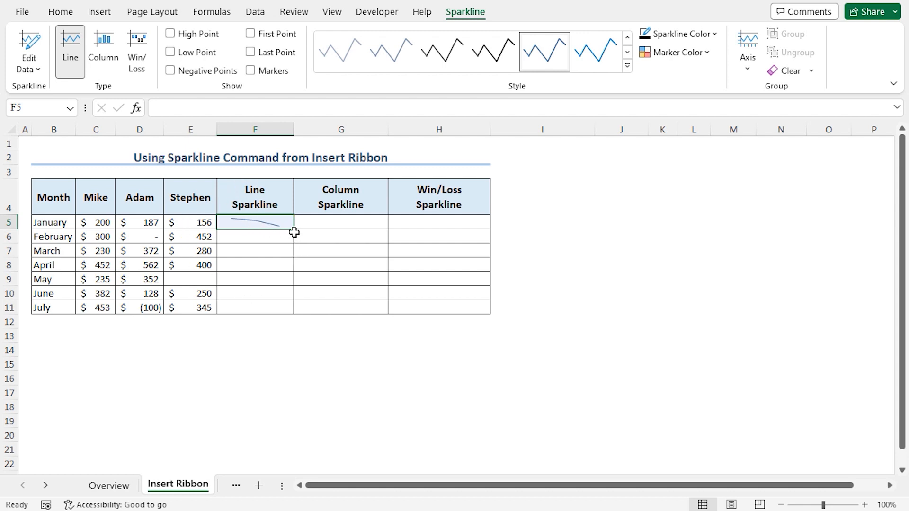
{"action": "left_click_drag", "start_coordinate": [295, 229], "coordinate": [294, 312]}
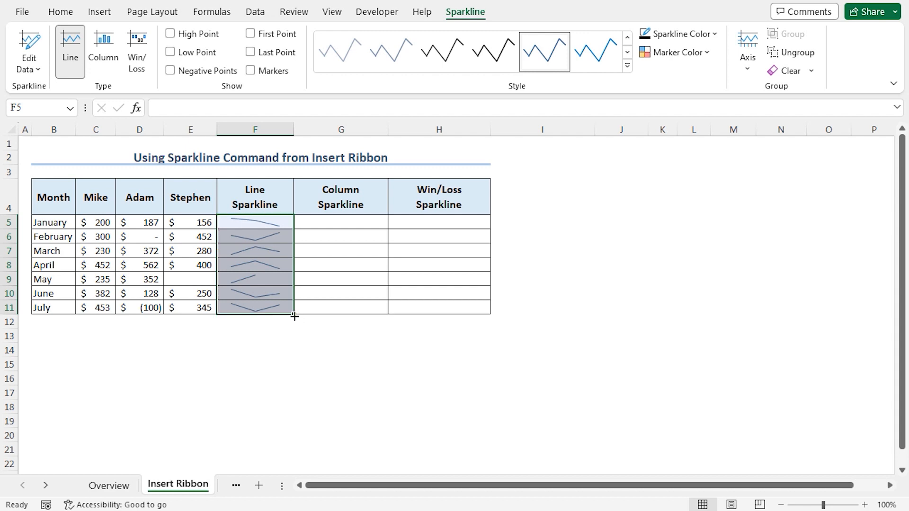
Step: Create a column sparkline in G5 from the data range C5:E5 and fill it down through G11
{"action": "left_click", "coordinate": [343, 222]}
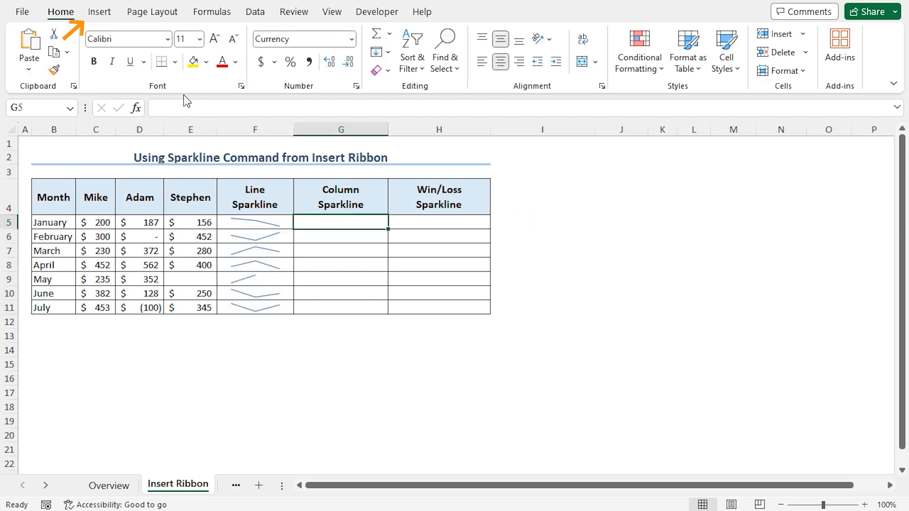
{"action": "left_click", "coordinate": [100, 14]}
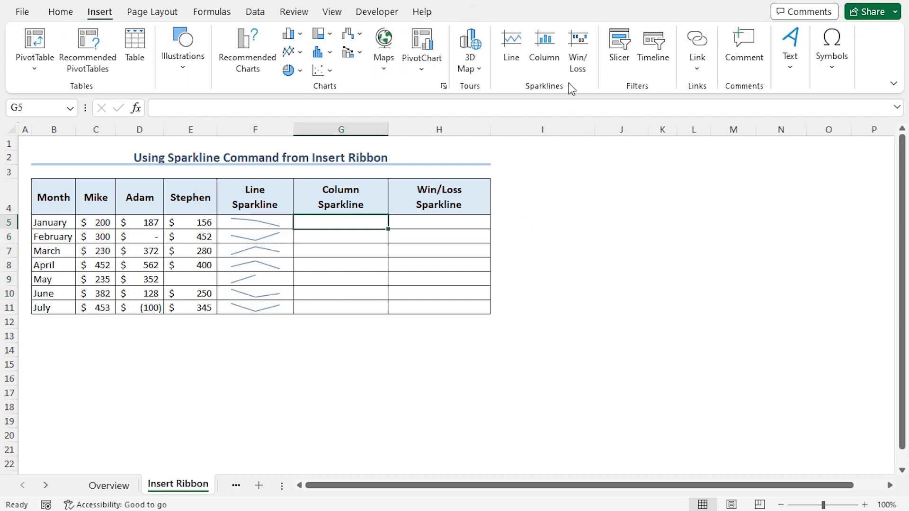
{"action": "left_click", "coordinate": [544, 57]}
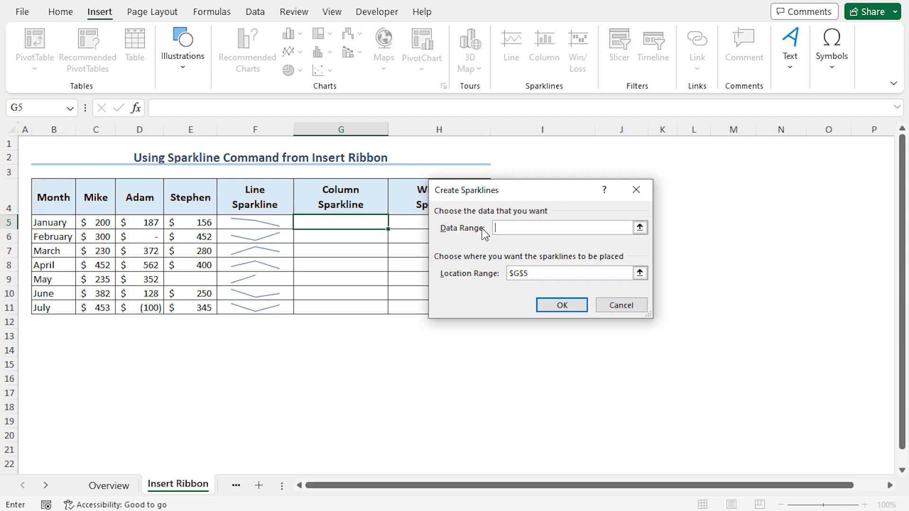
{"action": "left_click_drag", "start_coordinate": [102, 223], "coordinate": [169, 224]}
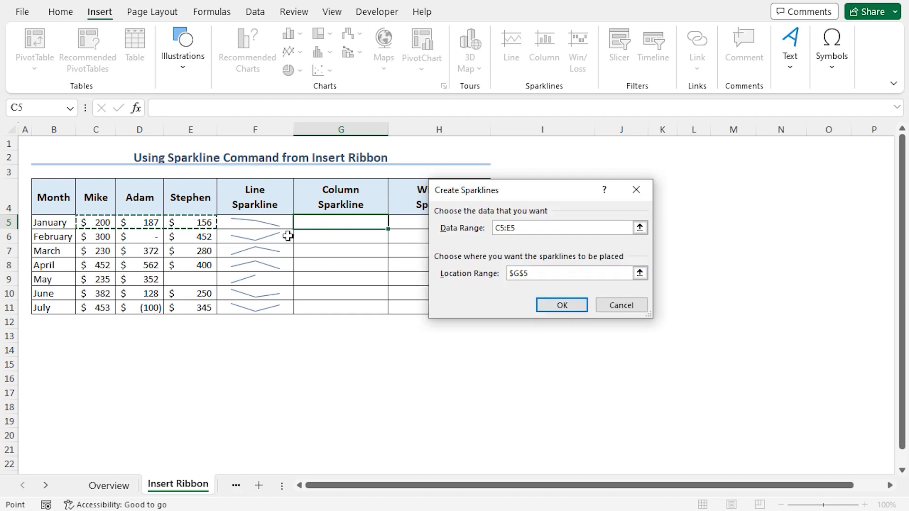
{"action": "left_click", "coordinate": [552, 305]}
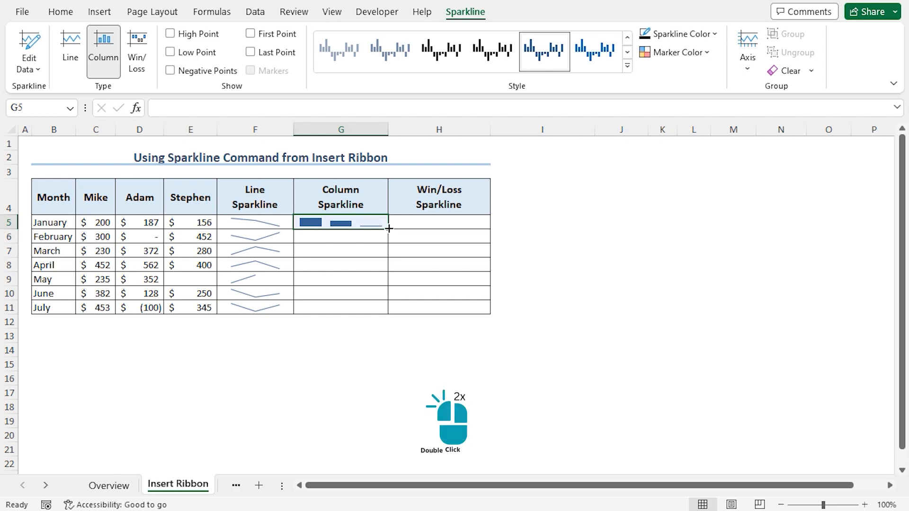
{"action": "left_click_drag", "start_coordinate": [389, 229], "coordinate": [389, 314]}
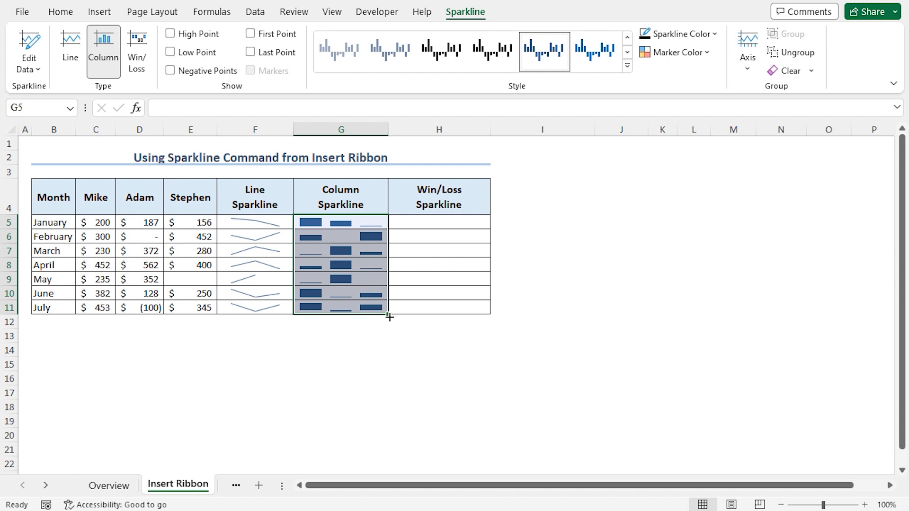
Step: Create a win/loss sparkline in H5 from the data range C5:E5 and fill it down through H11
{"action": "left_click", "coordinate": [438, 221]}
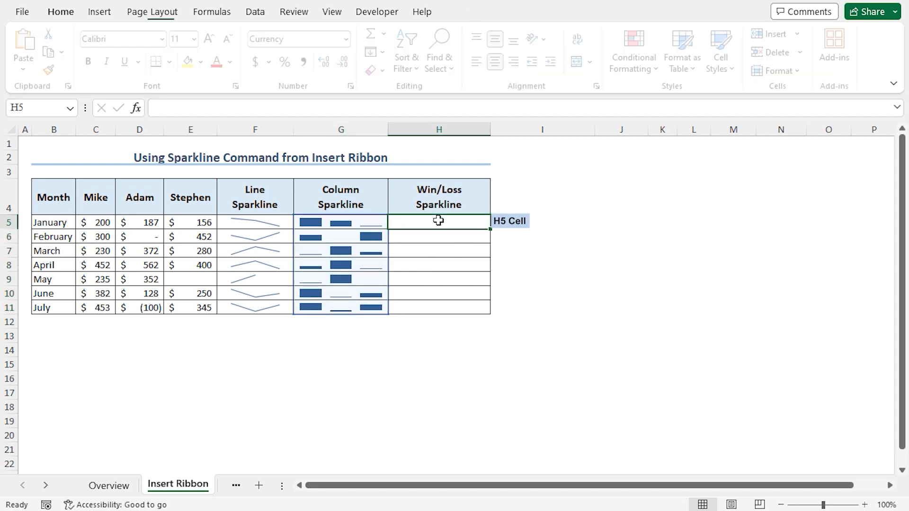
{"action": "left_click", "coordinate": [98, 12]}
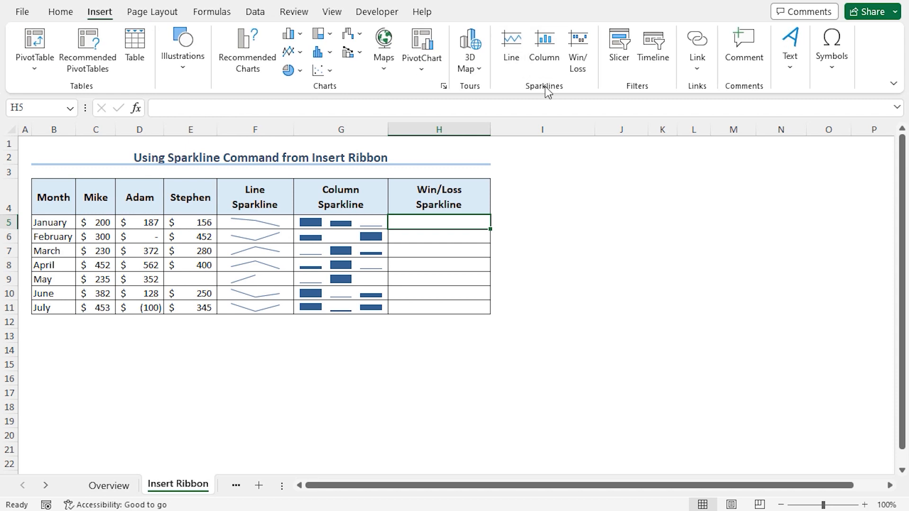
{"action": "left_click", "coordinate": [581, 49]}
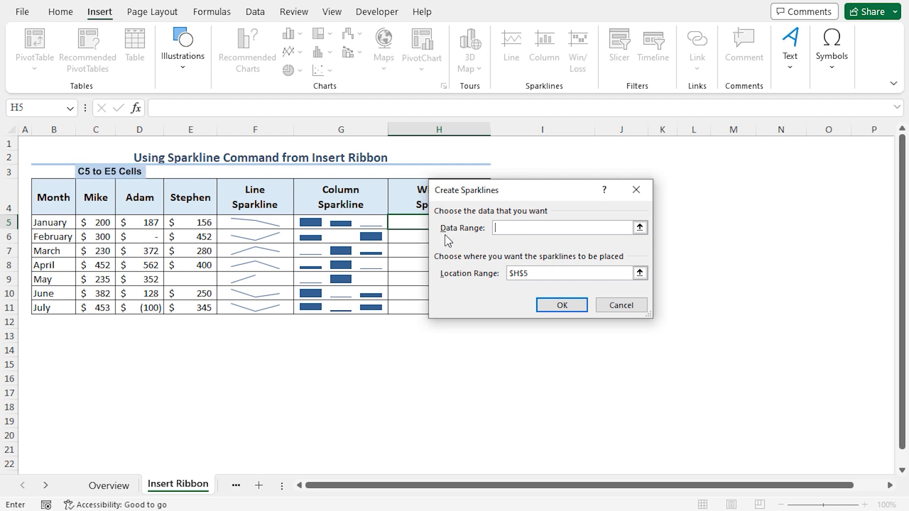
{"action": "left_click_drag", "start_coordinate": [101, 223], "coordinate": [178, 221]}
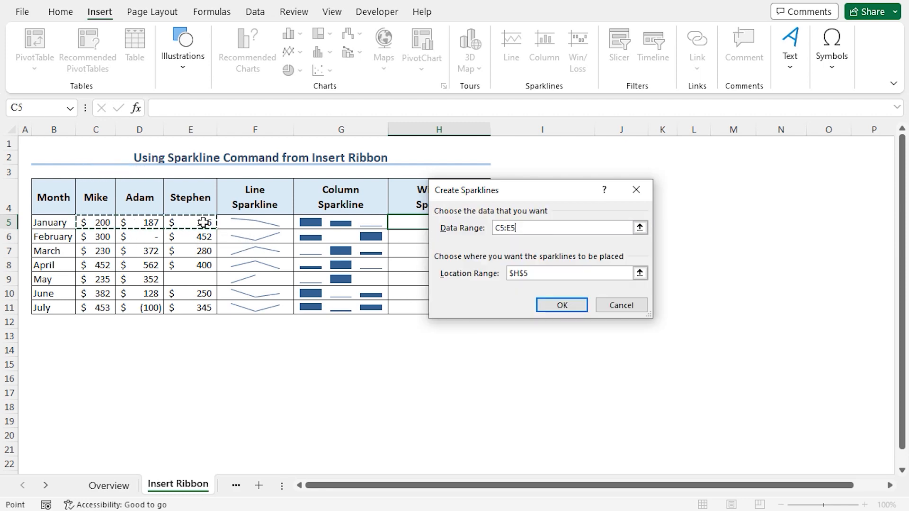
{"action": "left_click", "coordinate": [544, 303]}
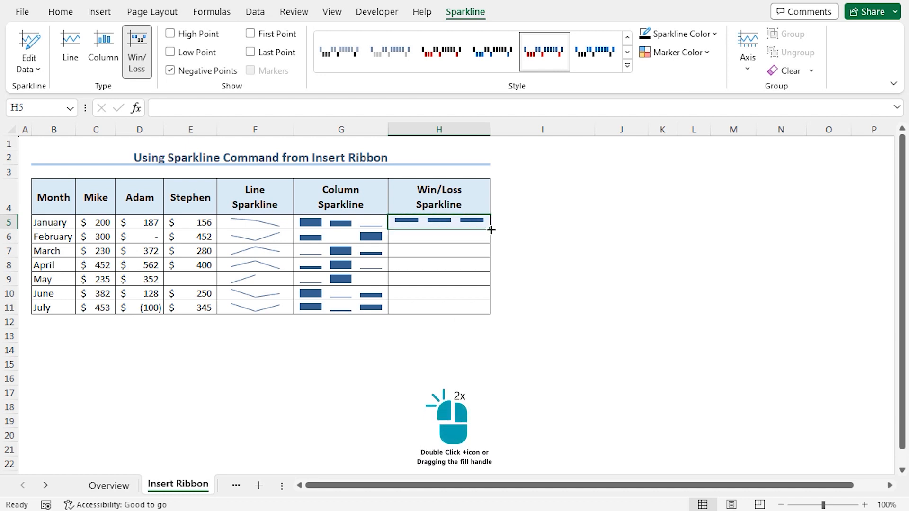
{"action": "left_click_drag", "start_coordinate": [491, 230], "coordinate": [492, 313]}
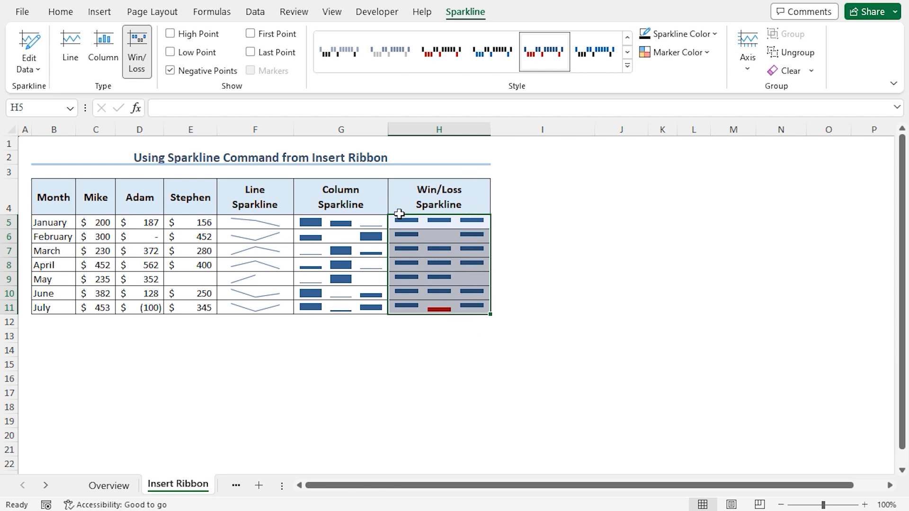
Step: Clear the win/loss sparklines from H5:H11
{"action": "key", "text": "shift+BackSpace"}
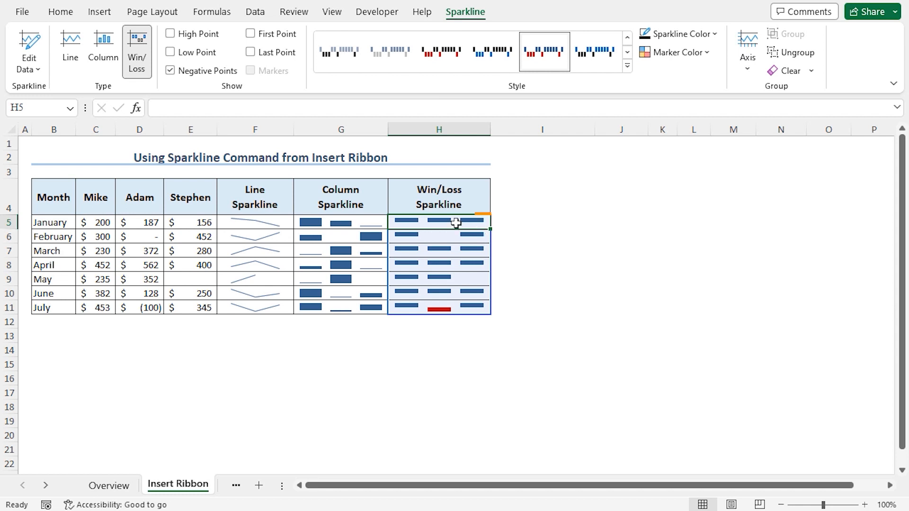
{"action": "left_click_drag", "start_coordinate": [455, 223], "coordinate": [454, 306]}
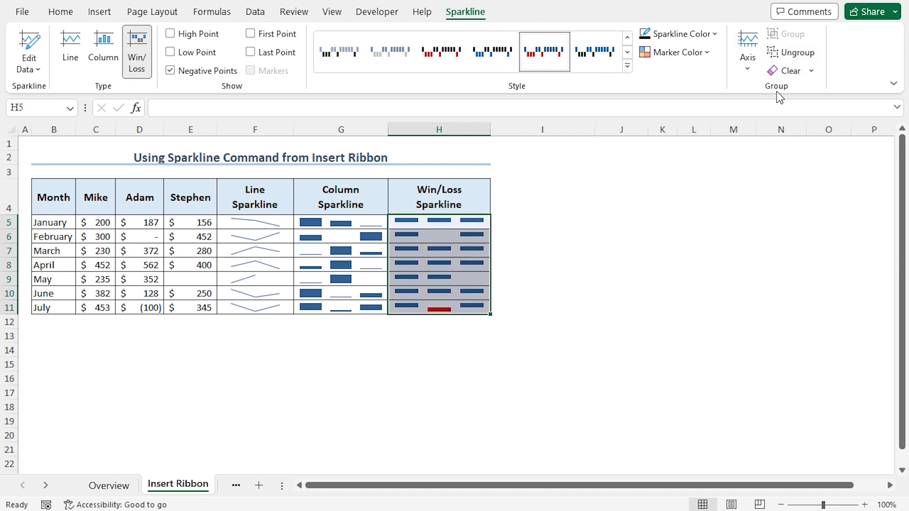
{"action": "left_click", "coordinate": [789, 71]}
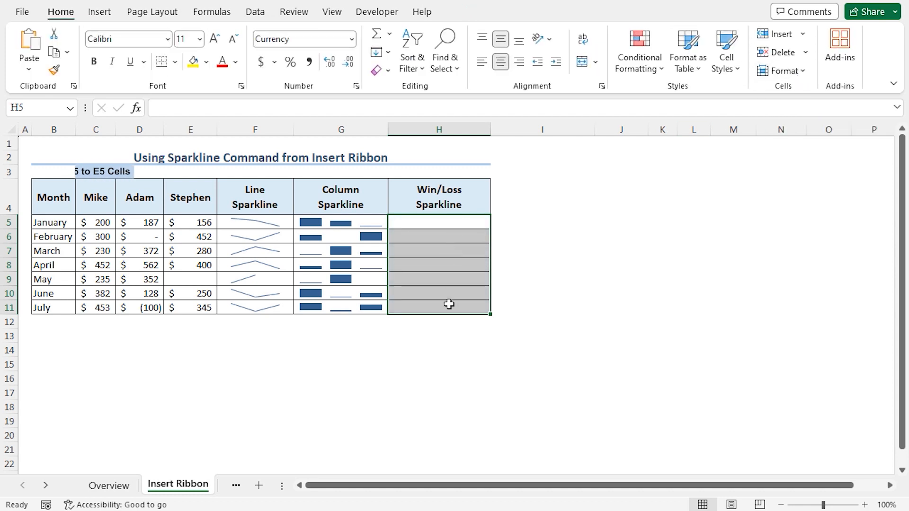
Step: Insert a win/loss sparkline starting from the selected data C5:E5, with H5 as the location, and fill it down through H11
{"action": "left_click_drag", "start_coordinate": [93, 224], "coordinate": [189, 222]}
{"action": "left_click", "coordinate": [99, 12]}
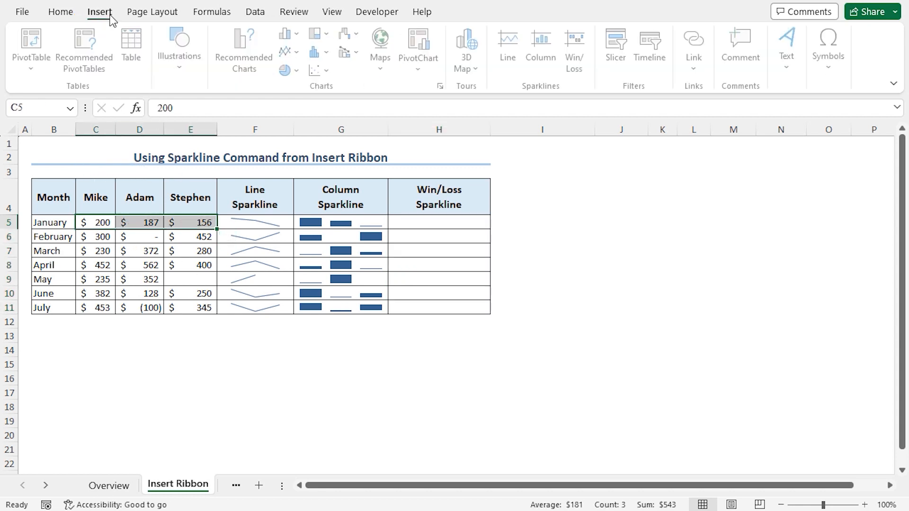
{"action": "left_click", "coordinate": [581, 49]}
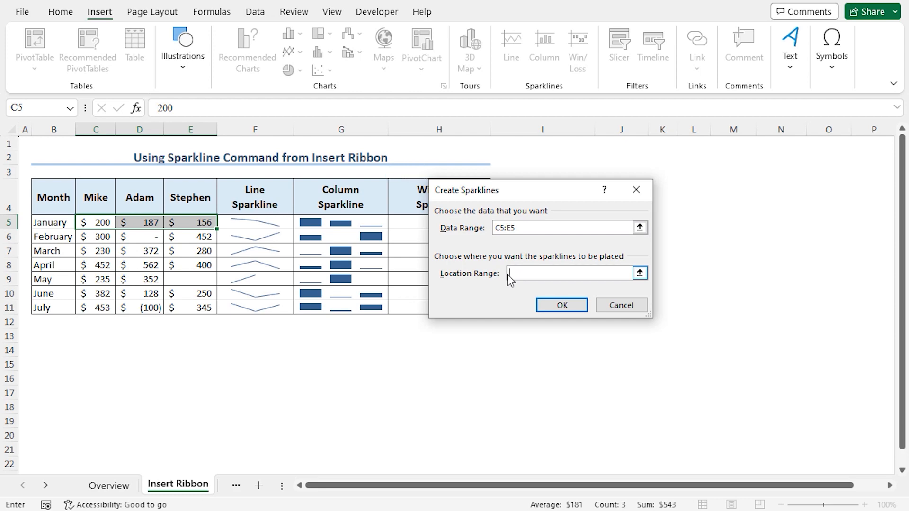
{"action": "left_click", "coordinate": [410, 222]}
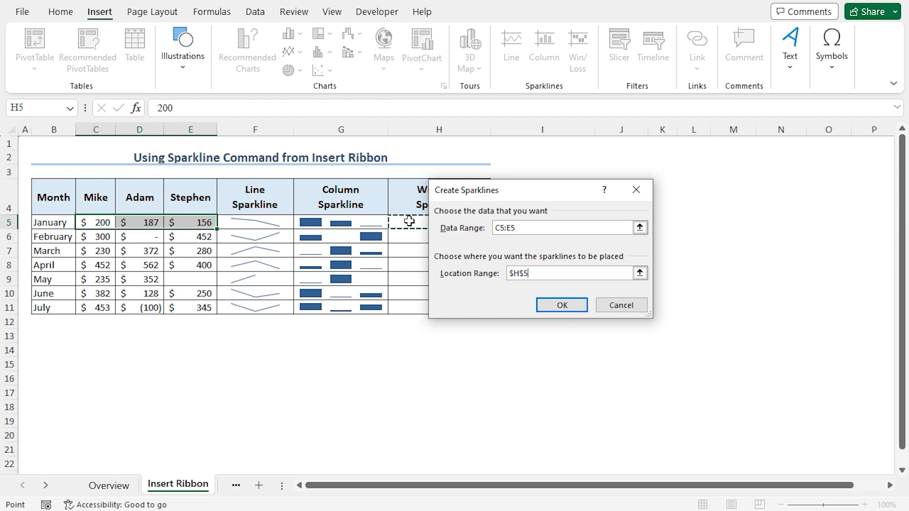
{"action": "left_click", "coordinate": [558, 306]}
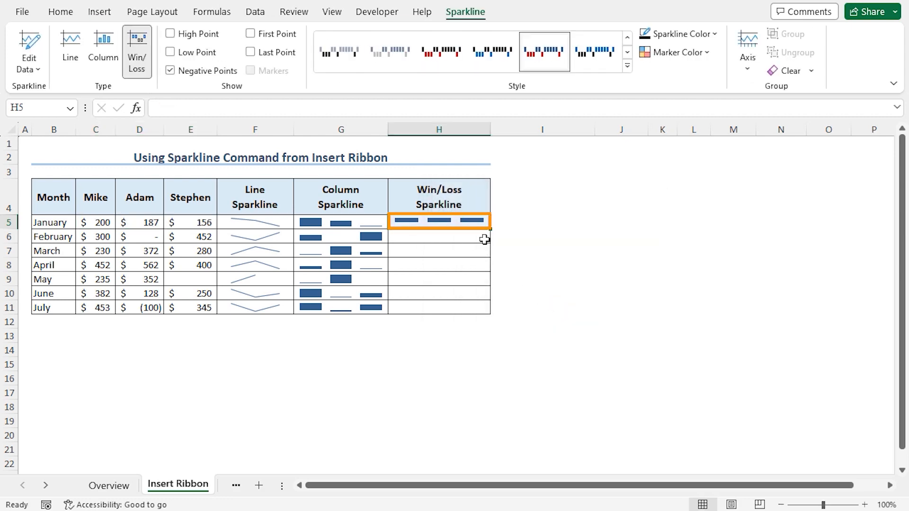
{"action": "left_click_drag", "start_coordinate": [491, 231], "coordinate": [491, 317]}
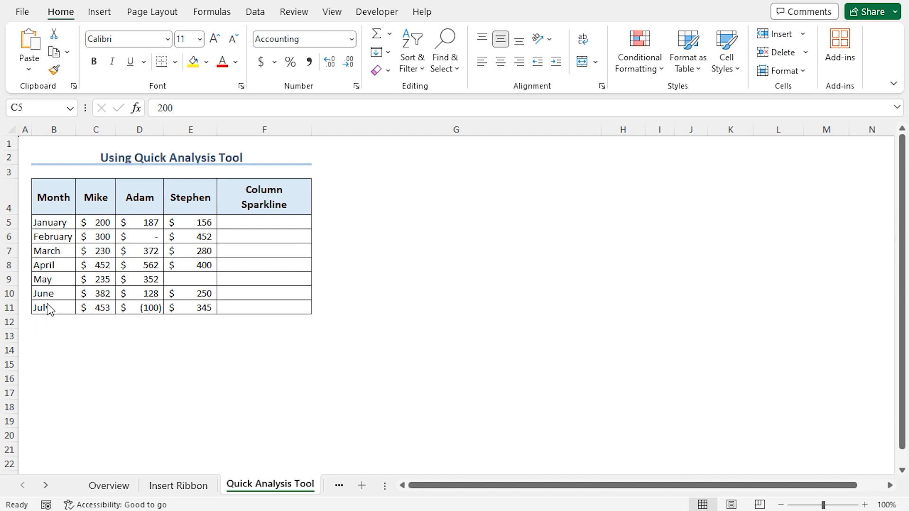
Step: Add column sparklines for C5:E11 on the Quick Analysis Tool sheet using Quick Analysis
{"action": "left_click_drag", "start_coordinate": [101, 224], "coordinate": [186, 306]}
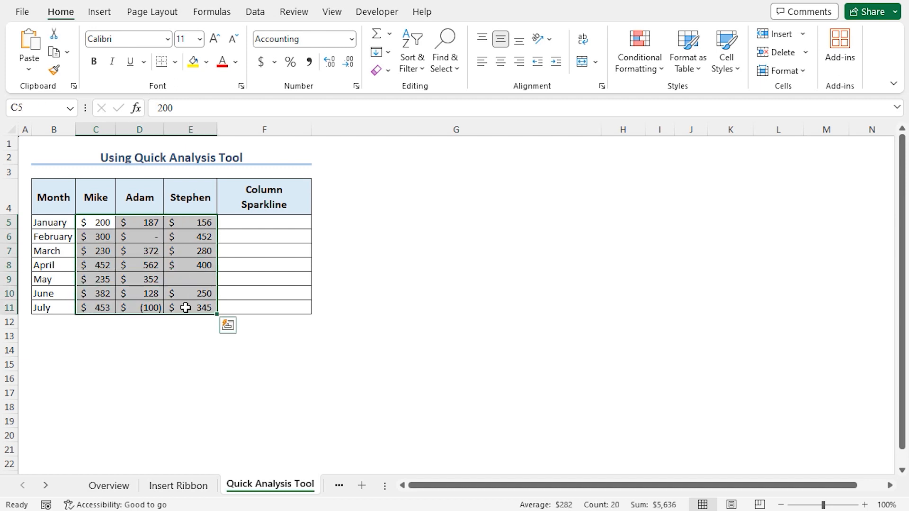
{"action": "left_click", "coordinate": [228, 326]}
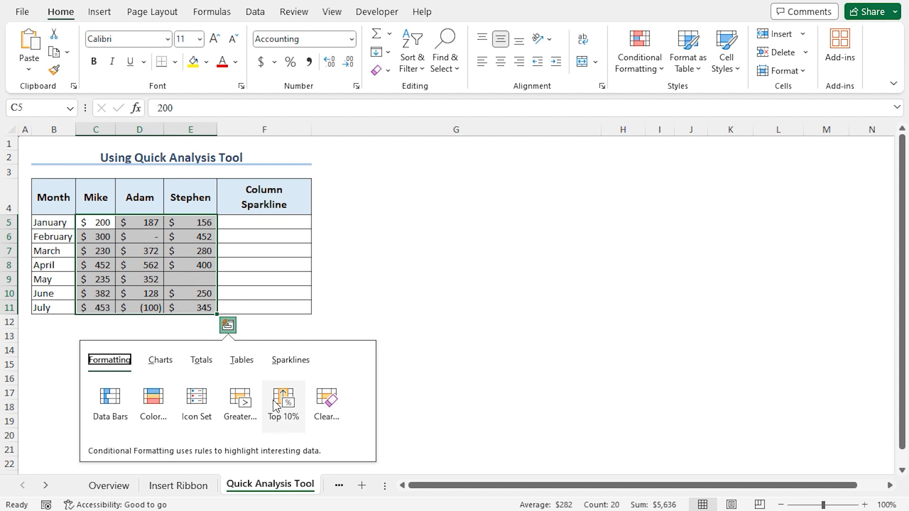
{"action": "left_click", "coordinate": [297, 360]}
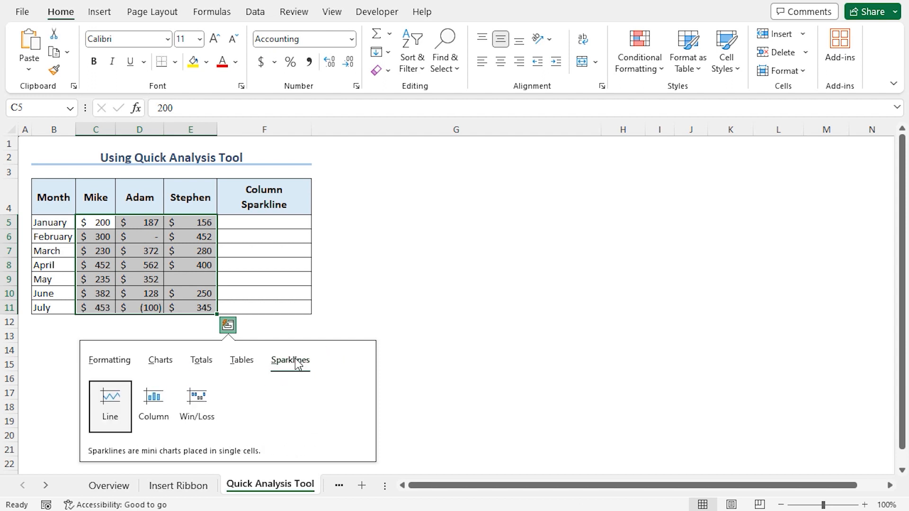
{"action": "left_click", "coordinate": [159, 406]}
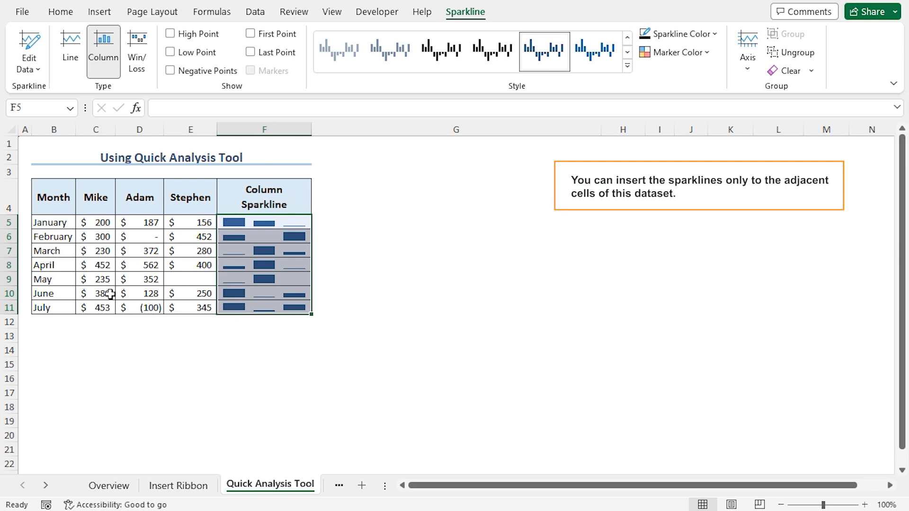
{"action": "left_click", "coordinate": [223, 355]}
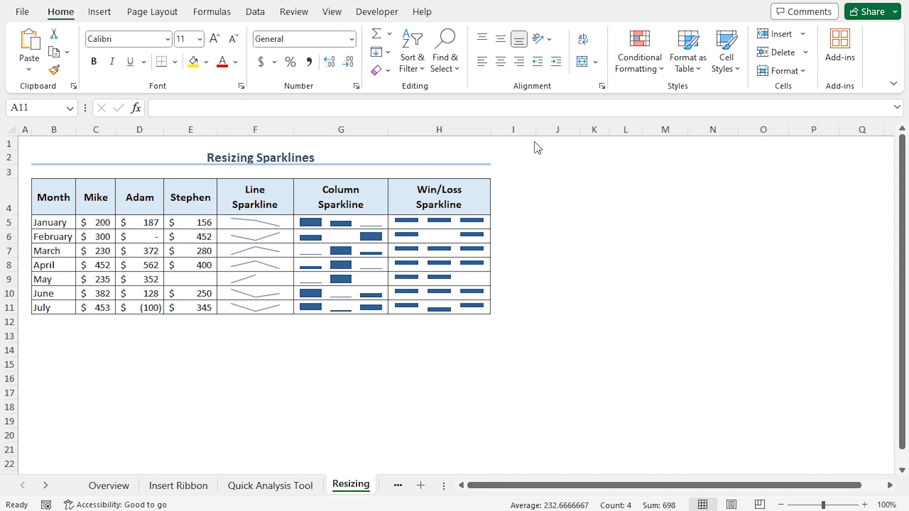
Step: Enlarge the sparklines on the Resizing sheet by widening column H and increasing the height of row 11
{"action": "left_click_drag", "start_coordinate": [490, 130], "coordinate": [512, 130]}
{"action": "left_click_drag", "start_coordinate": [11, 320], "coordinate": [15, 337]}
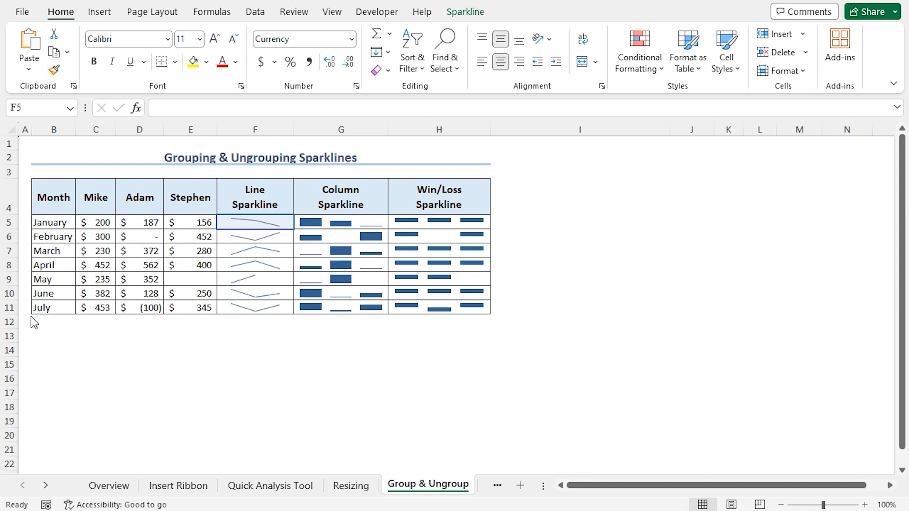
Step: Group the line sparklines in F5:F11 on the Group & Ungroup sheet, and ungroup them again
{"action": "left_click", "coordinate": [266, 224]}
{"action": "left_click_drag", "start_coordinate": [266, 224], "coordinate": [268, 310]}
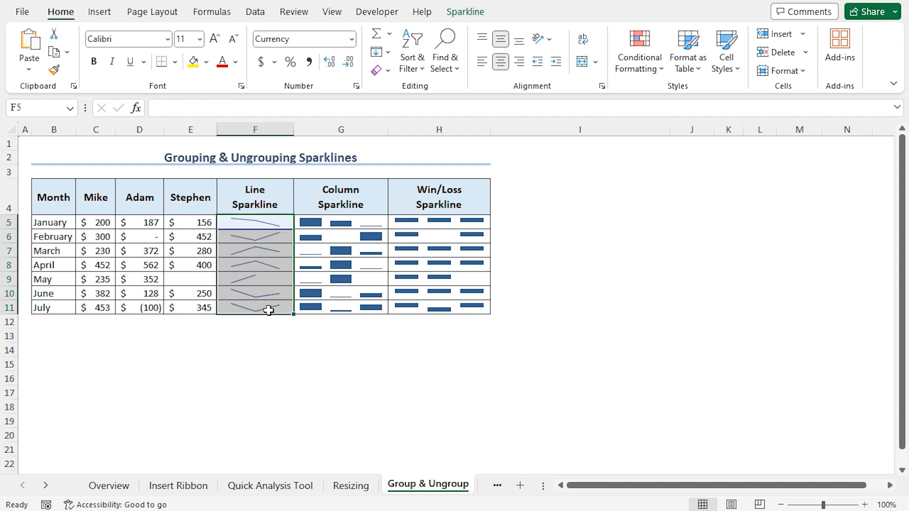
{"action": "left_click", "coordinate": [474, 14]}
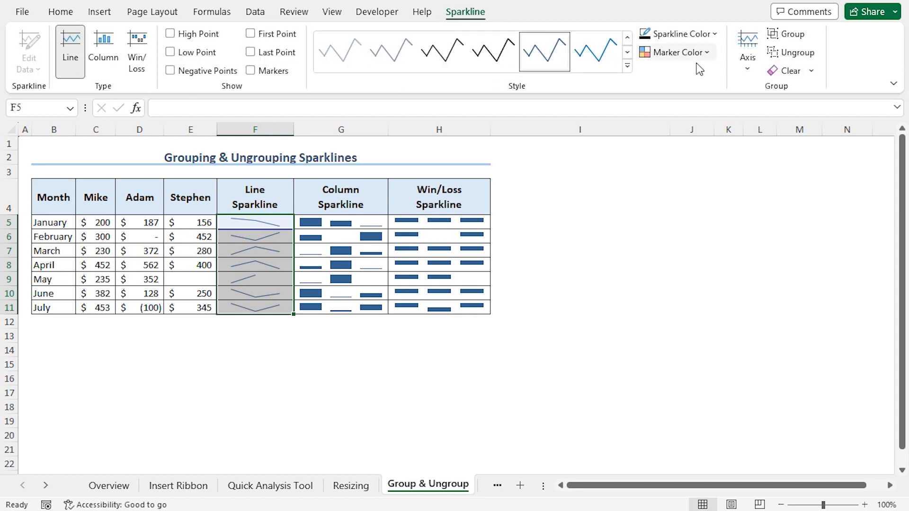
{"action": "left_click", "coordinate": [796, 35]}
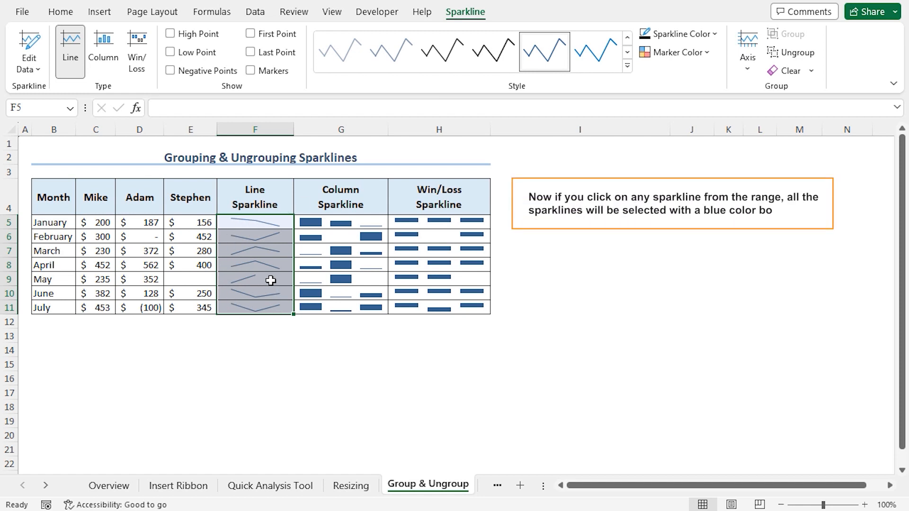
{"action": "left_click", "coordinate": [262, 223]}
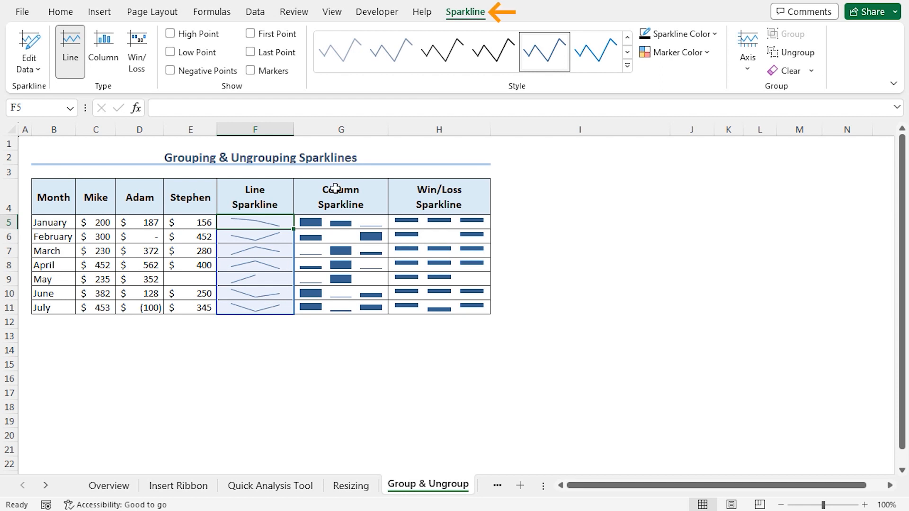
{"action": "left_click", "coordinate": [803, 56]}
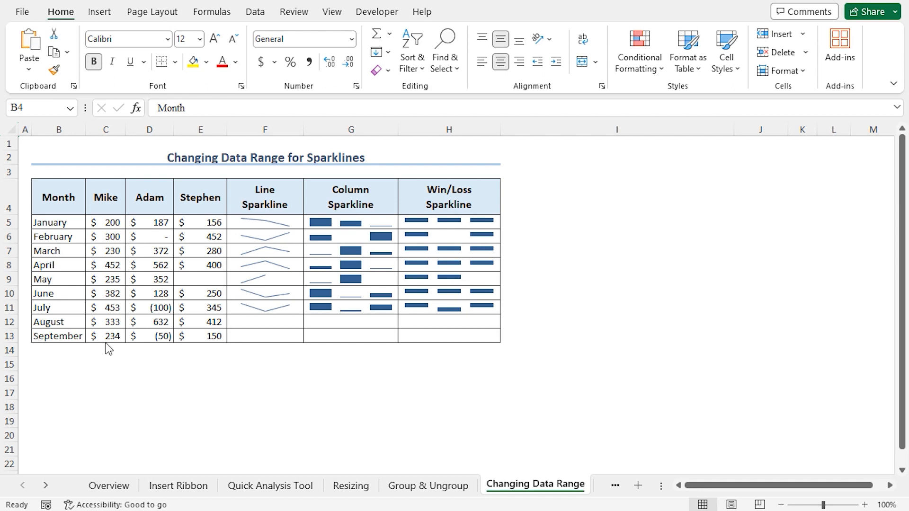
Step: Extend the line sparkline group on the Changing Data Range sheet to data range C5:E13 and location range F5:F13
{"action": "left_click", "coordinate": [229, 218]}
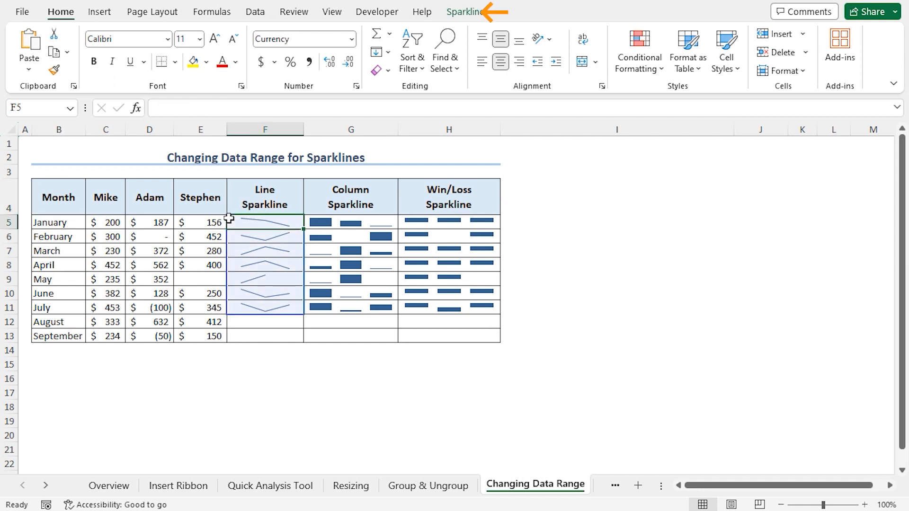
{"action": "left_click", "coordinate": [464, 12]}
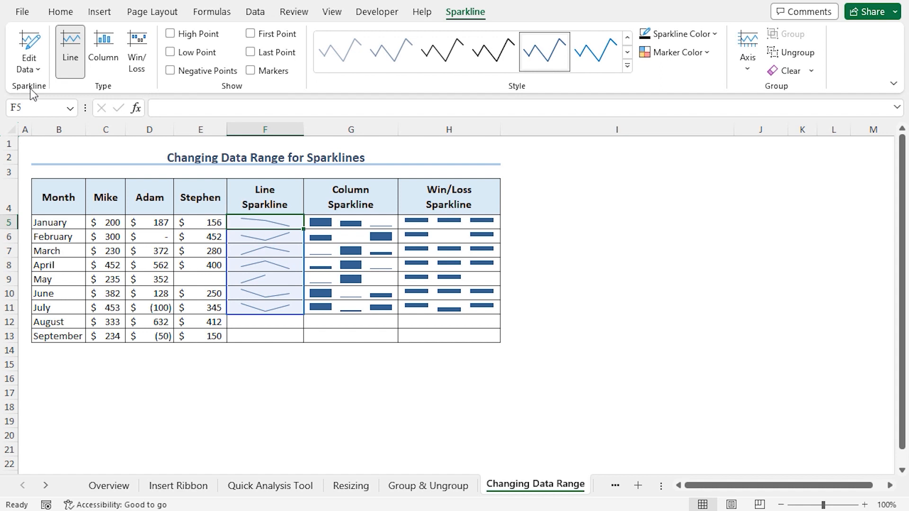
{"action": "left_click", "coordinate": [38, 70]}
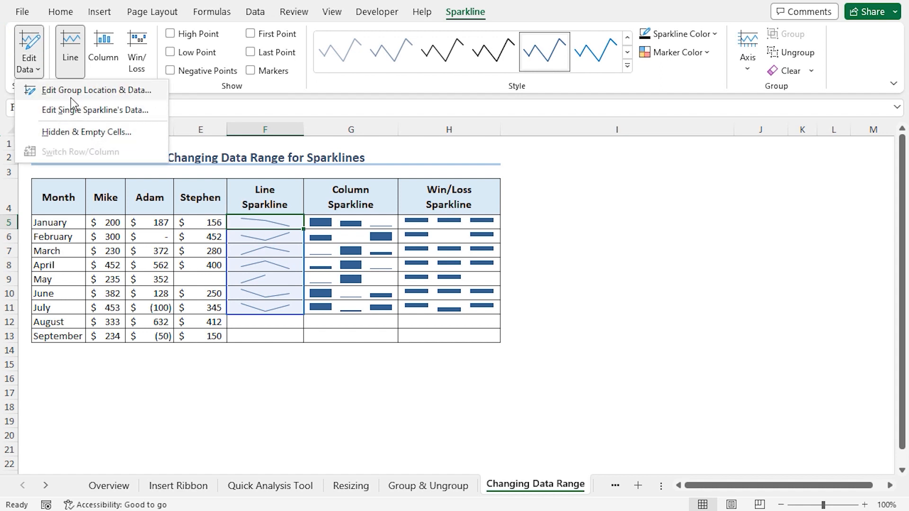
{"action": "left_click", "coordinate": [94, 90]}
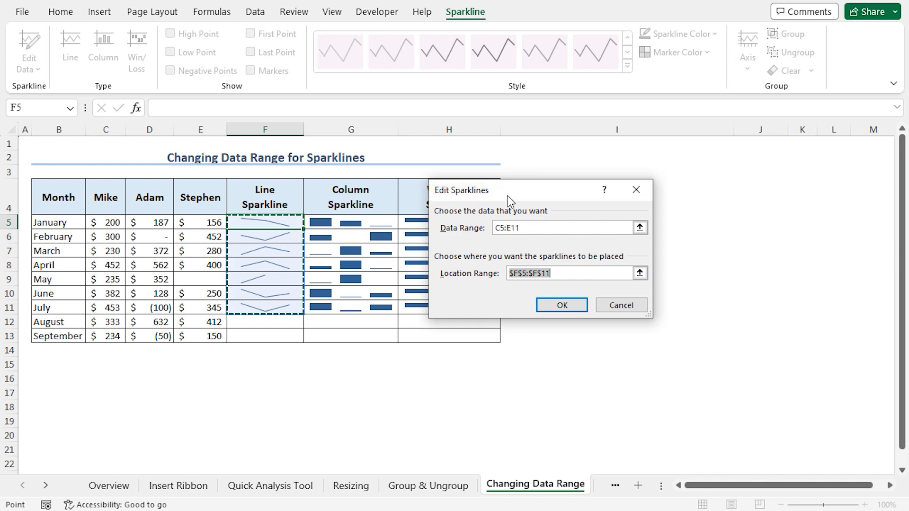
{"action": "left_click", "coordinate": [525, 232]}
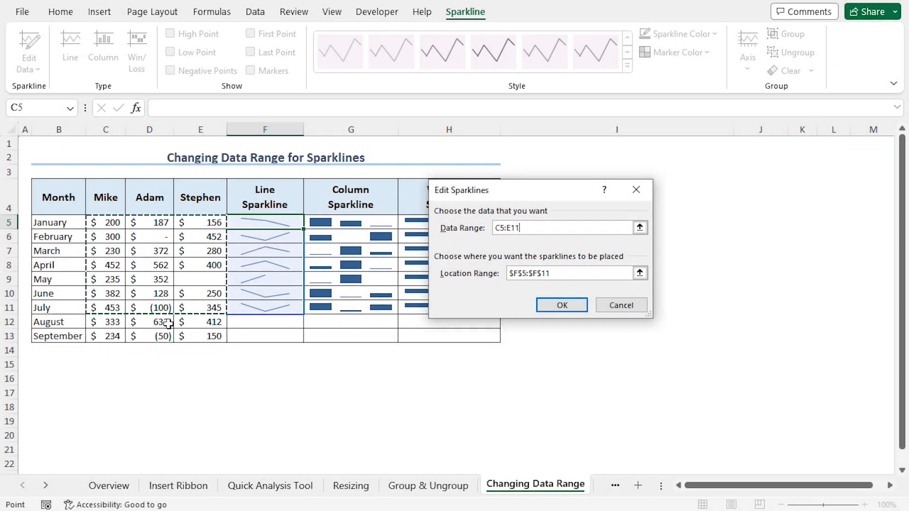
{"action": "left_click_drag", "start_coordinate": [105, 225], "coordinate": [201, 337]}
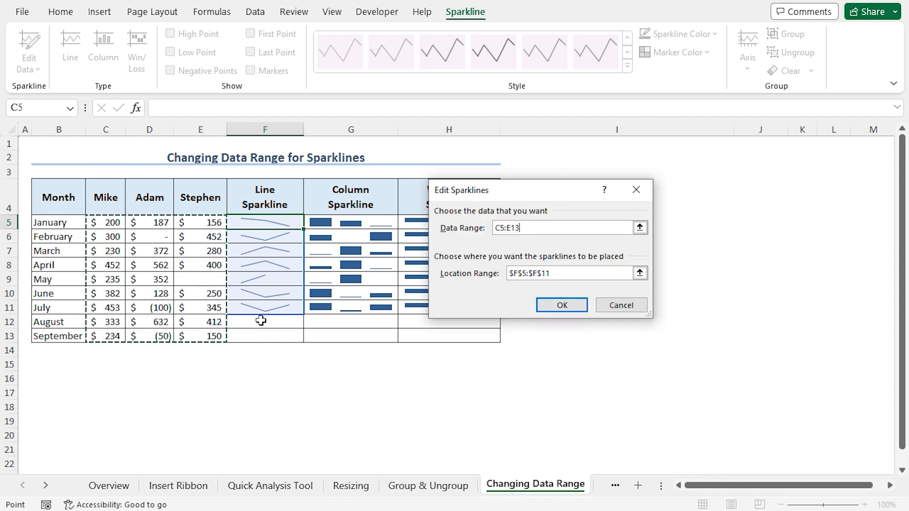
{"action": "left_click_drag", "start_coordinate": [547, 274], "coordinate": [489, 281]}
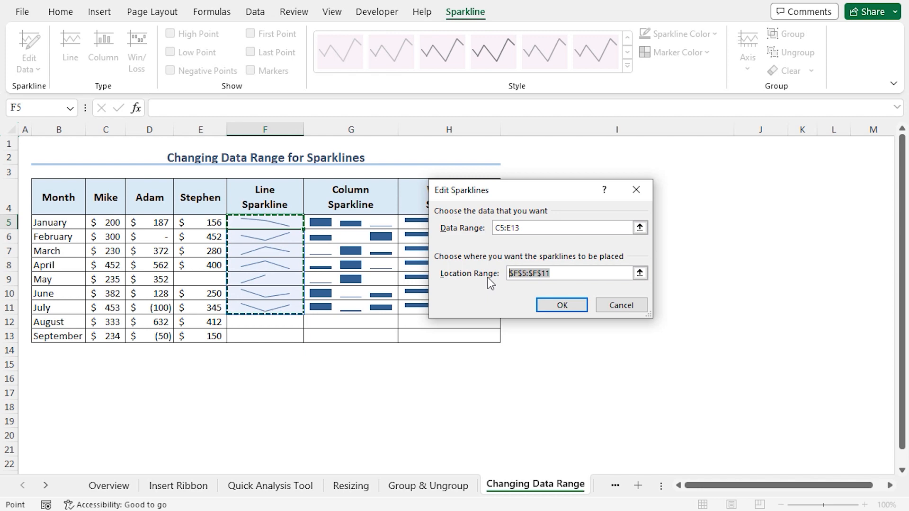
{"action": "left_click_drag", "start_coordinate": [267, 231], "coordinate": [270, 335]}
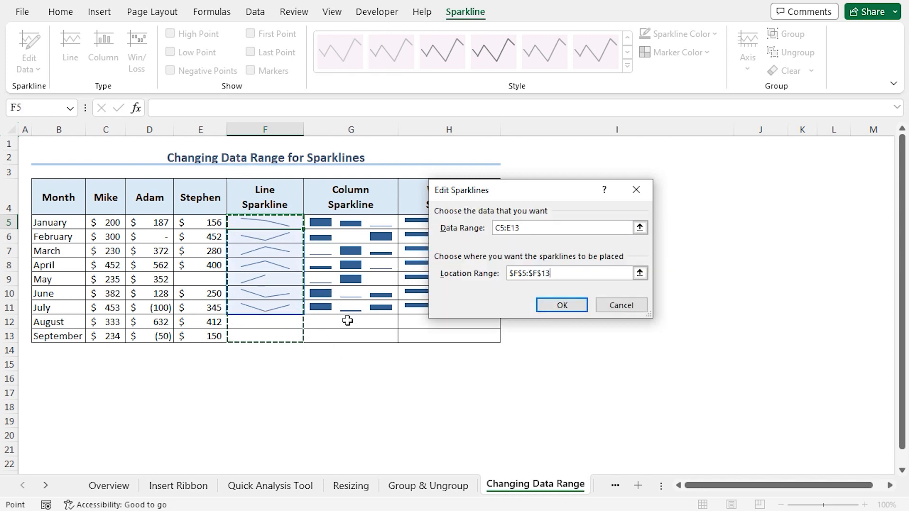
{"action": "left_click", "coordinate": [558, 305]}
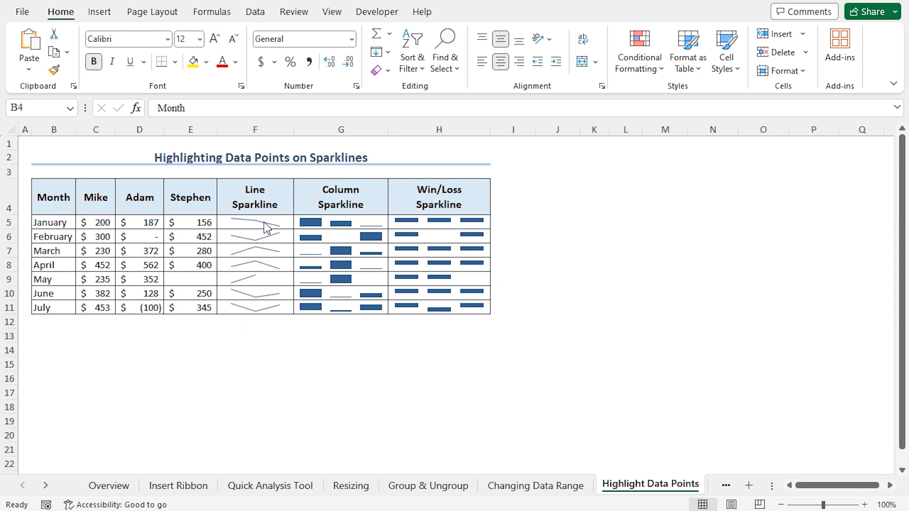
Step: Try high-point highlighting on the sparklines in F5:H11 of the Highlight Data Points sheet, and replace it with negative-point highlighting
{"action": "left_click_drag", "start_coordinate": [263, 223], "coordinate": [467, 306]}
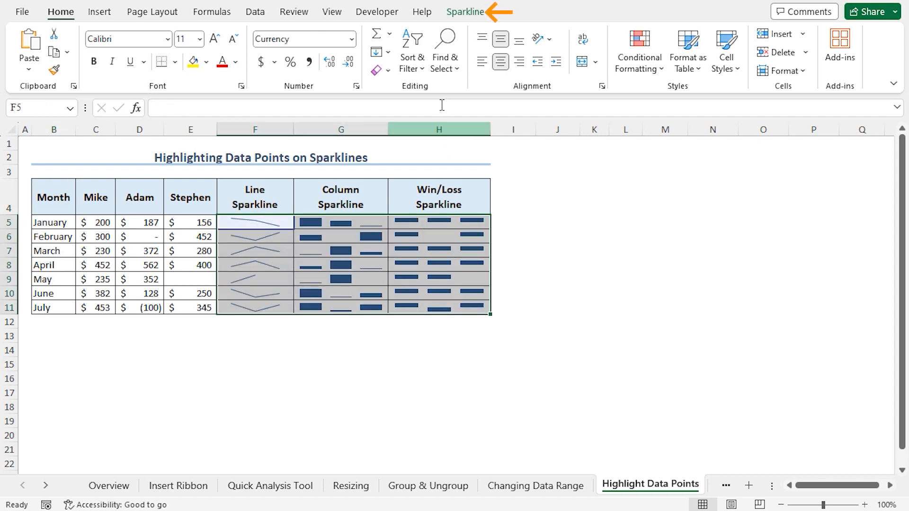
{"action": "left_click", "coordinate": [471, 14]}
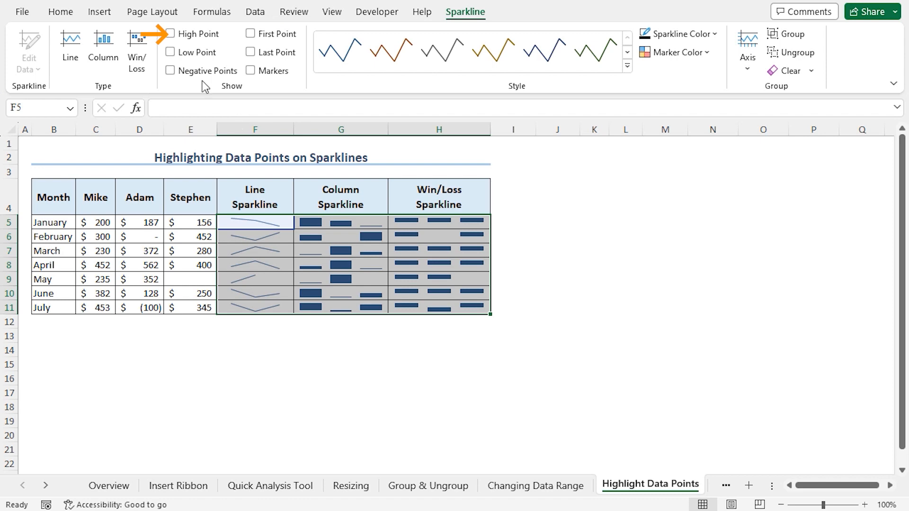
{"action": "left_click", "coordinate": [170, 34]}
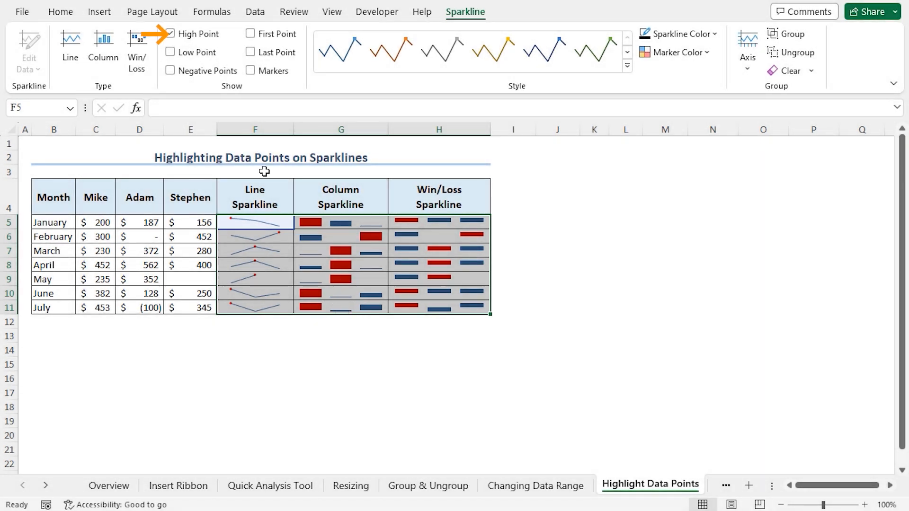
{"action": "left_click", "coordinate": [171, 35]}
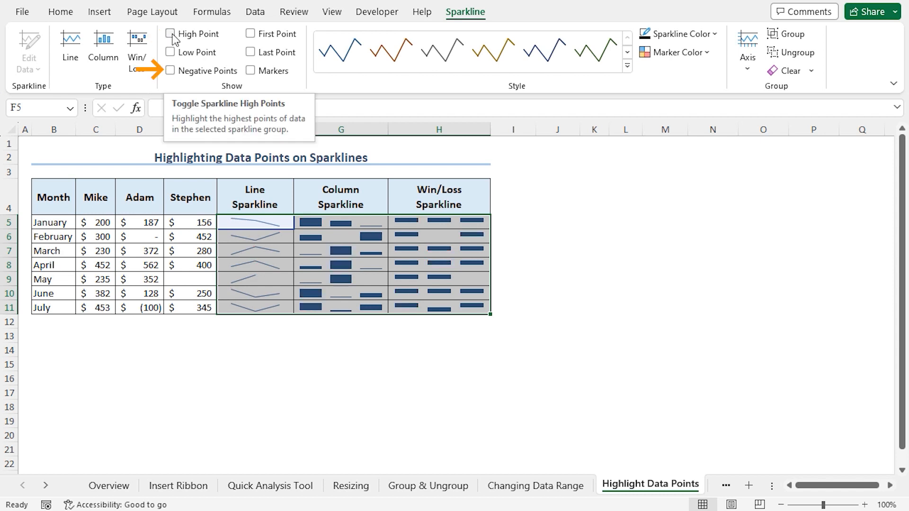
{"action": "left_click", "coordinate": [171, 71]}
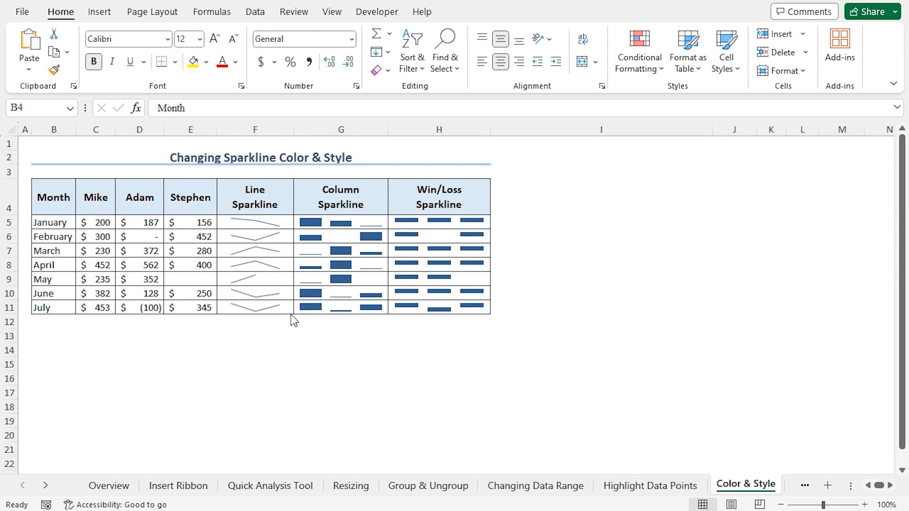
Step: Apply the orange sparkline style from the third row of the style gallery to F5:H11 on the Color & Style sheet
{"action": "left_click", "coordinate": [264, 223]}
{"action": "left_click_drag", "start_coordinate": [263, 223], "coordinate": [456, 305]}
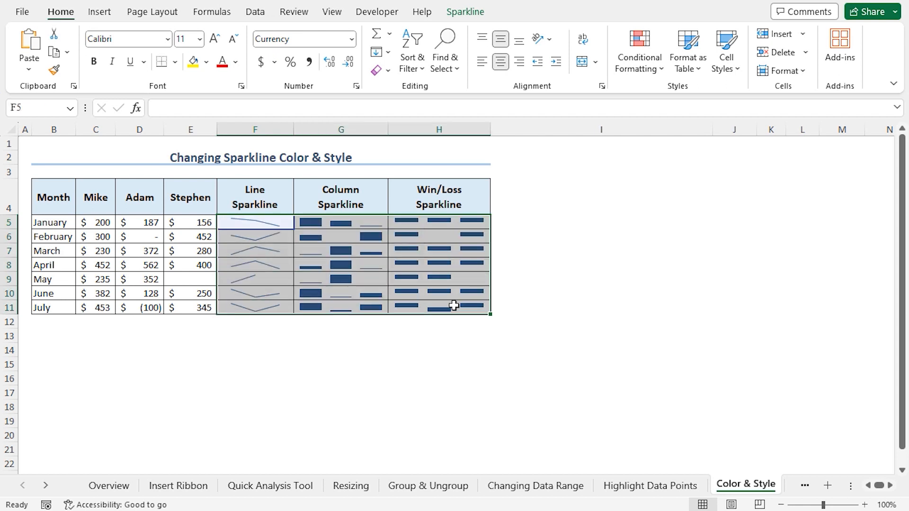
{"action": "left_click", "coordinate": [476, 16]}
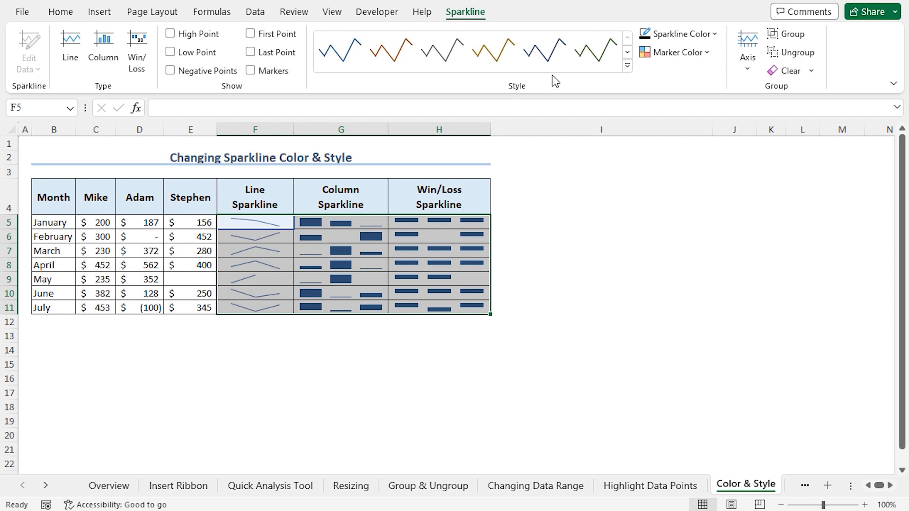
{"action": "left_click", "coordinate": [627, 66]}
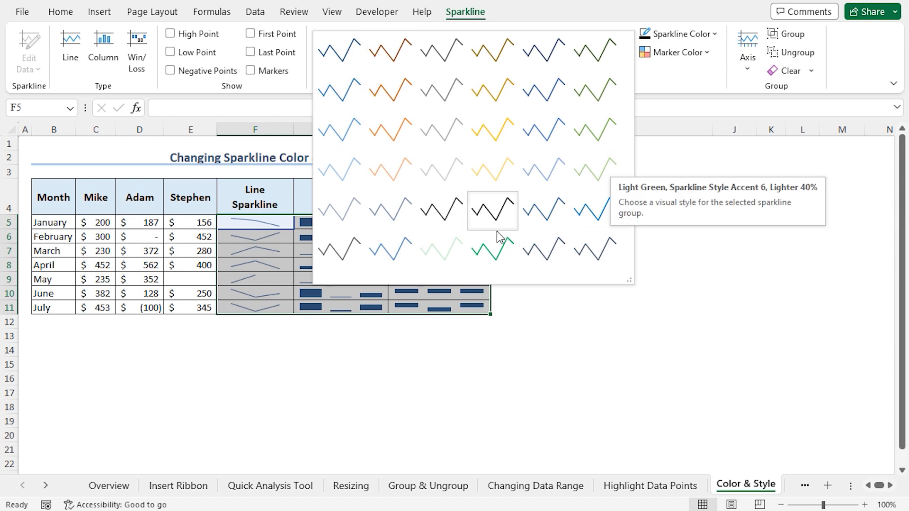
{"action": "left_click", "coordinate": [391, 135]}
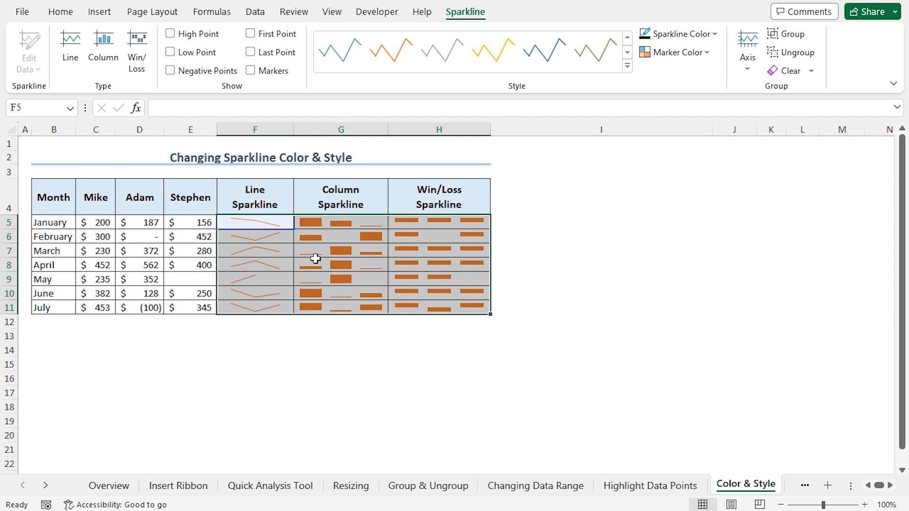
Step: Set the negative-point marker color of the selected sparklines in F5:H11 to black
{"action": "left_click", "coordinate": [707, 53]}
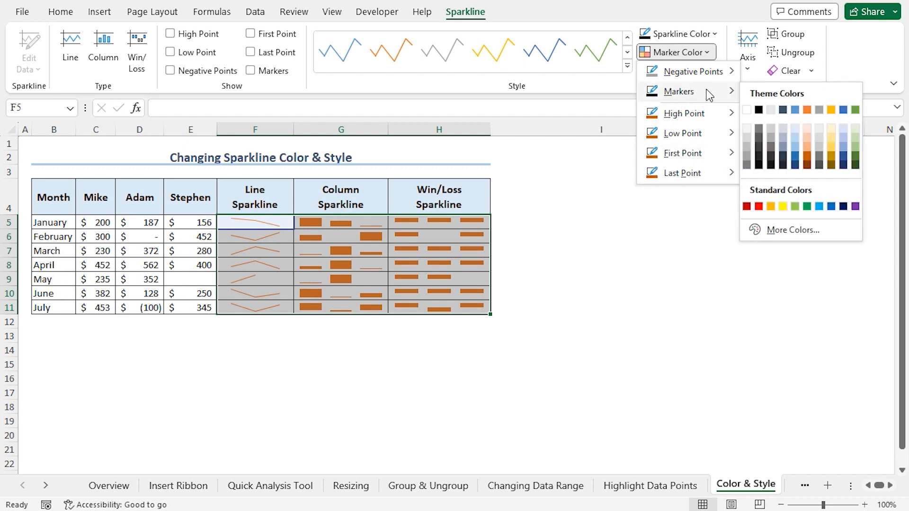
{"action": "mouse_move", "coordinate": [718, 77]}
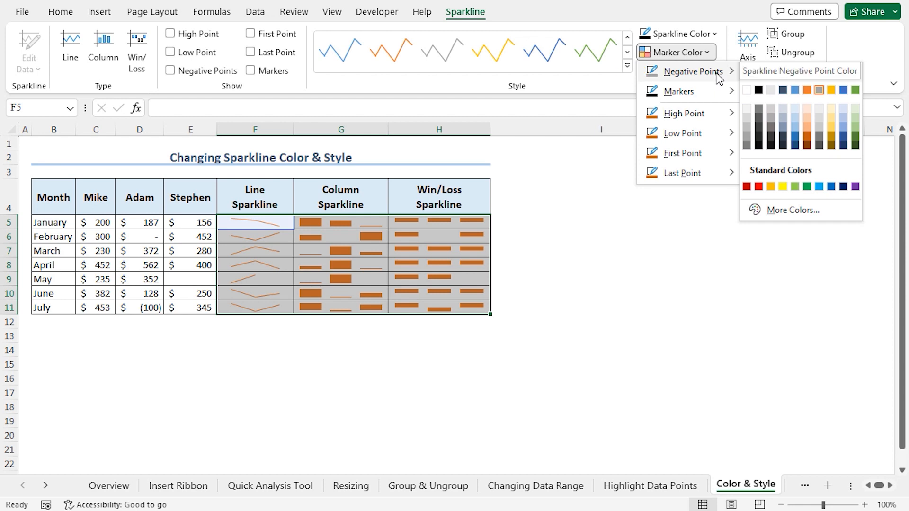
{"action": "left_click", "coordinate": [758, 90]}
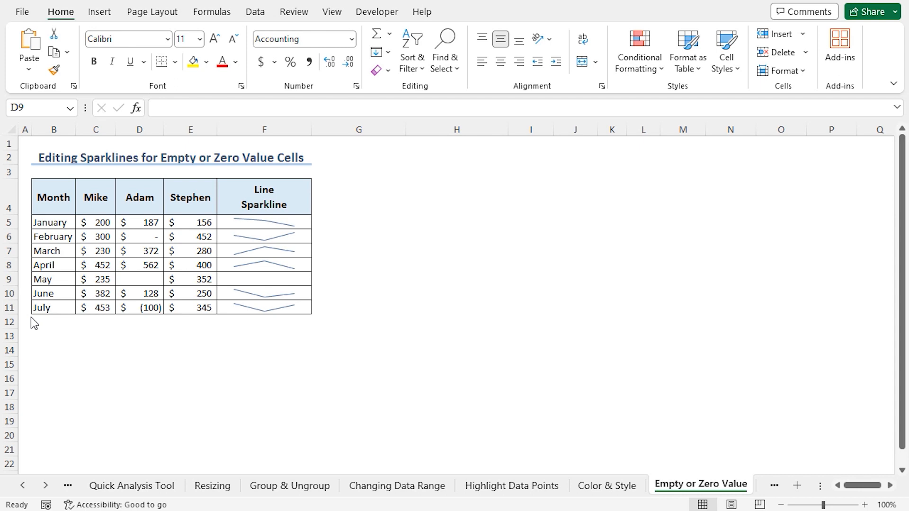
Step: Examine the May row on the Empty or Zero Value sheet, comparing cells C9, D9 and E9 with the line sparkline in F9
{"action": "left_click", "coordinate": [129, 279]}
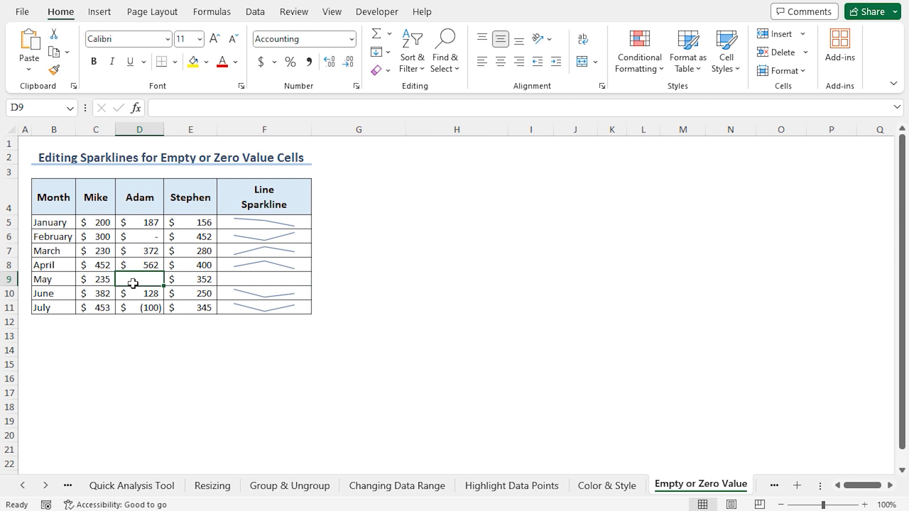
{"action": "left_click", "coordinate": [85, 279]}
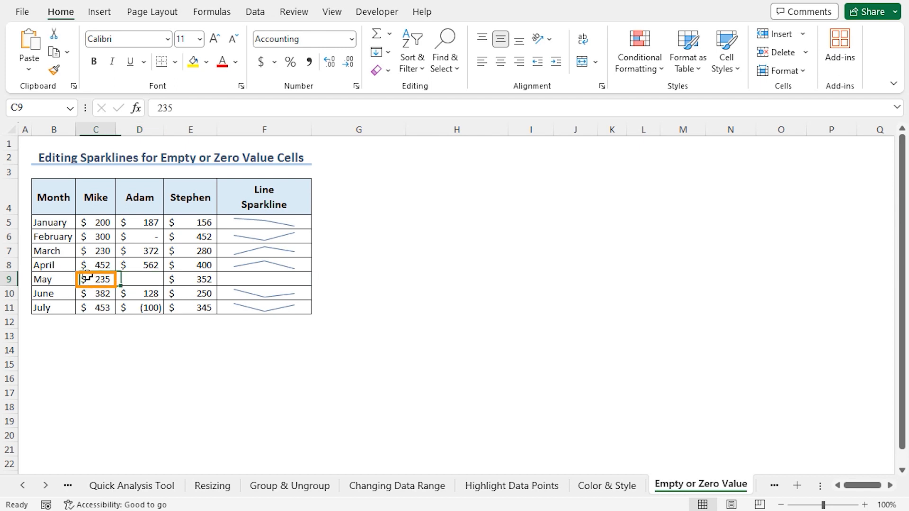
{"action": "left_click", "coordinate": [184, 279]}
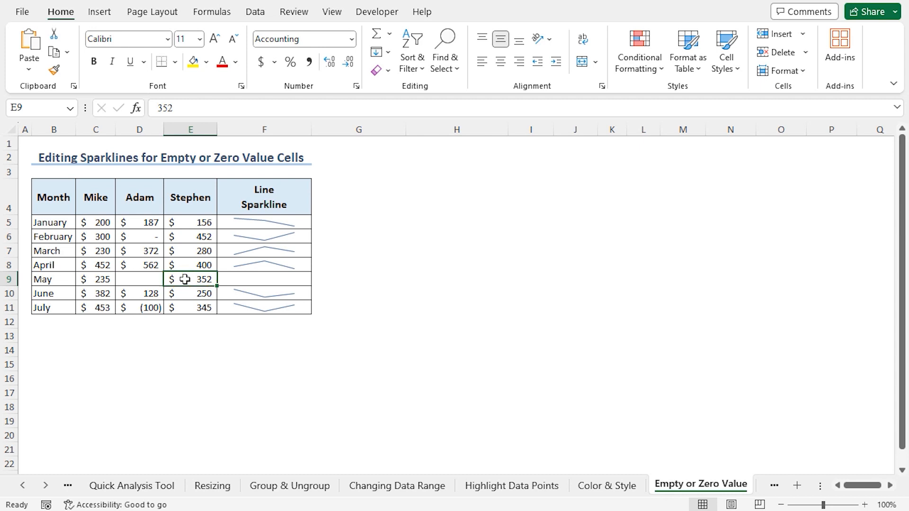
{"action": "left_click", "coordinate": [252, 279]}
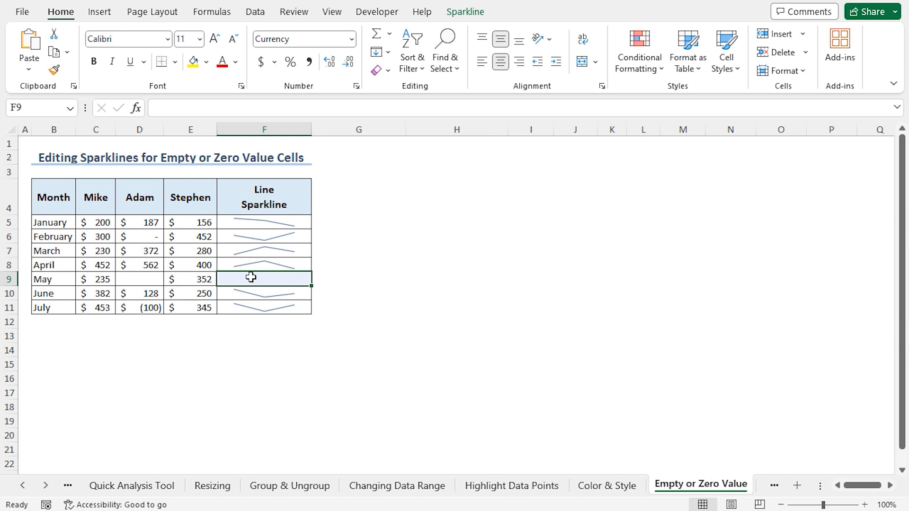
{"action": "left_click", "coordinate": [106, 282]}
{"action": "left_click", "coordinate": [185, 281]}
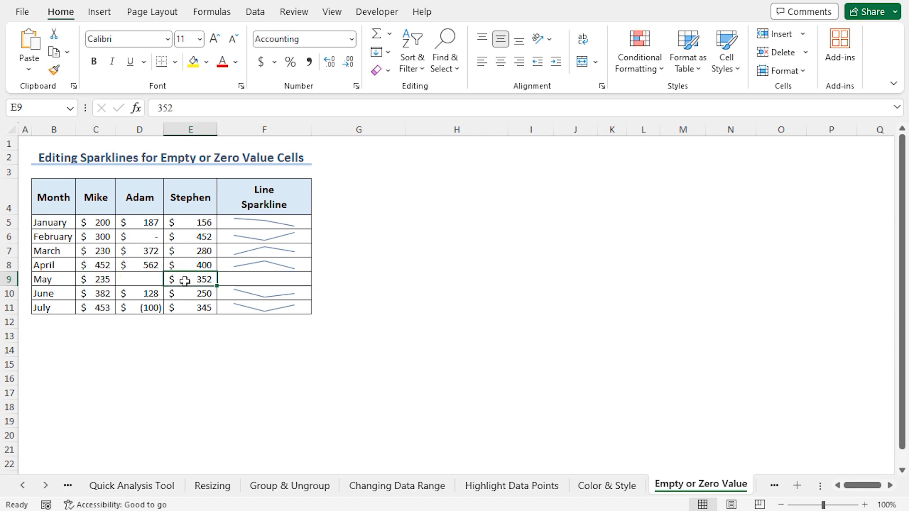
Step: Set the empty-cell handling of the line sparkline in F9 to connect data points with a line
{"action": "left_click", "coordinate": [253, 279]}
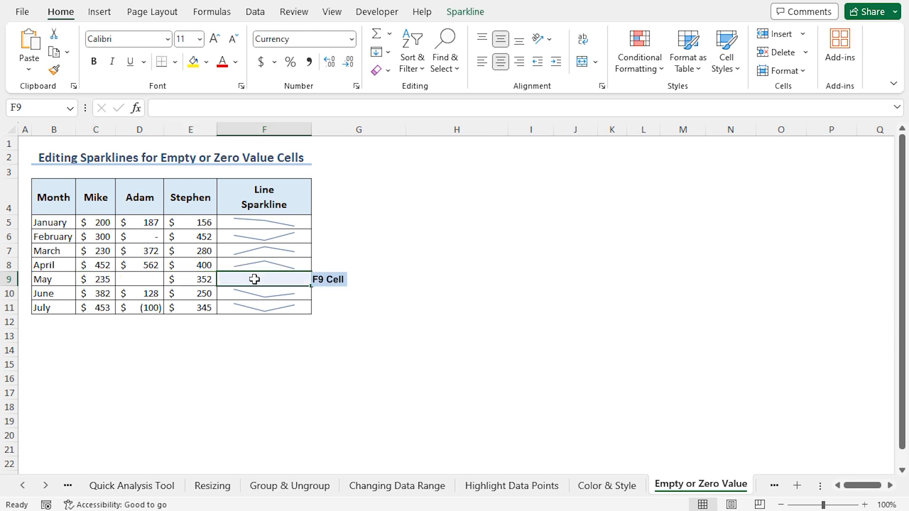
{"action": "left_click", "coordinate": [464, 14]}
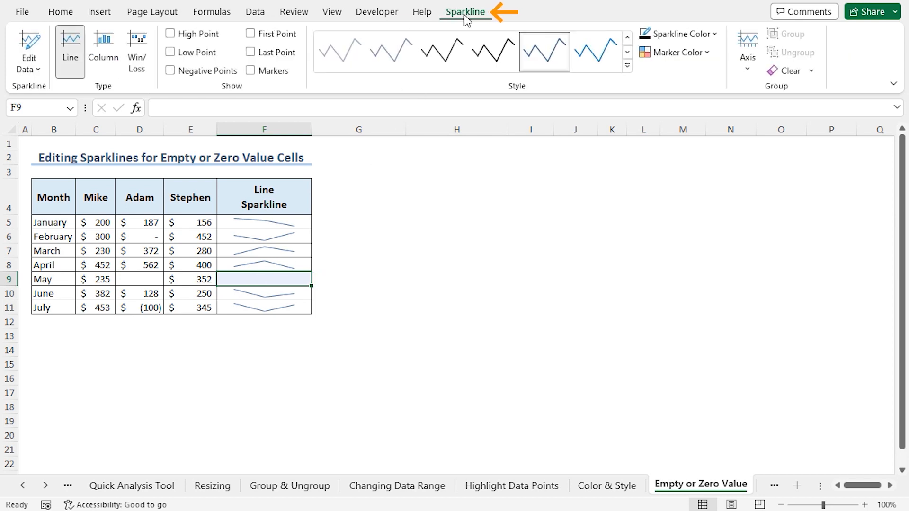
{"action": "left_click", "coordinate": [37, 69]}
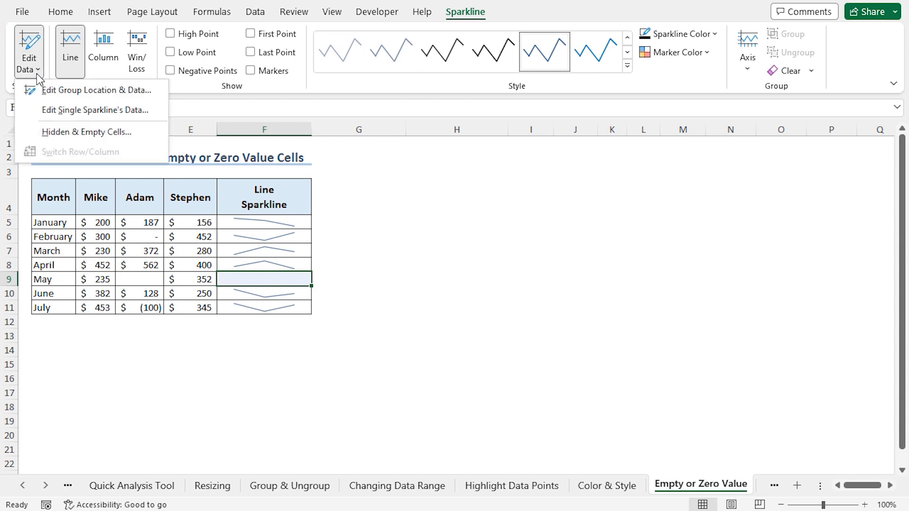
{"action": "left_click", "coordinate": [70, 133]}
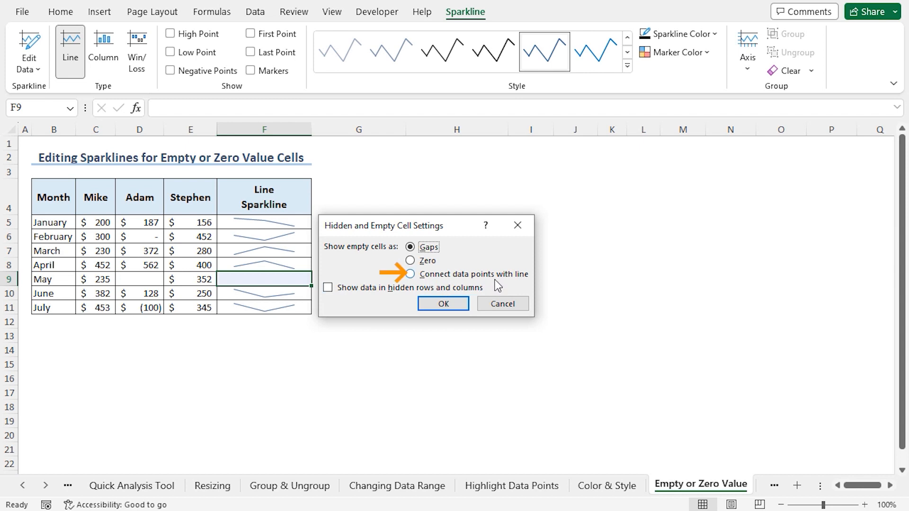
{"action": "left_click", "coordinate": [410, 274]}
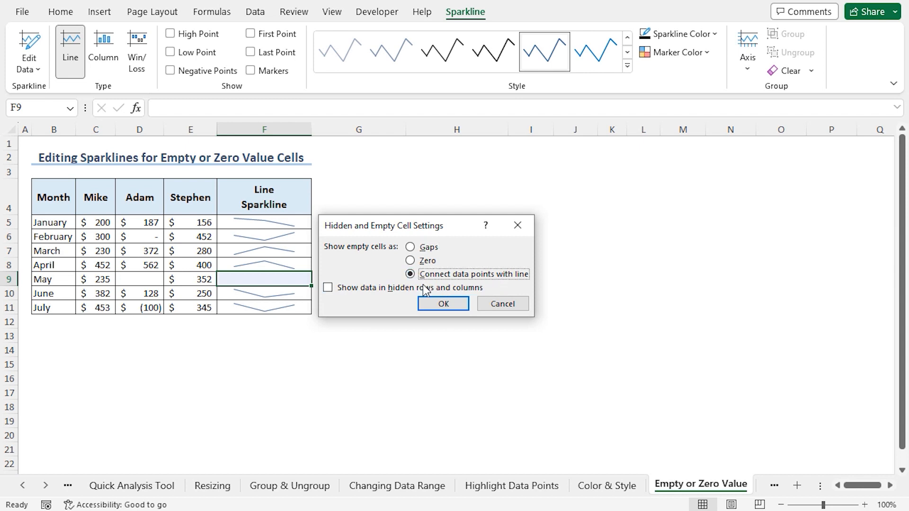
{"action": "left_click", "coordinate": [440, 304]}
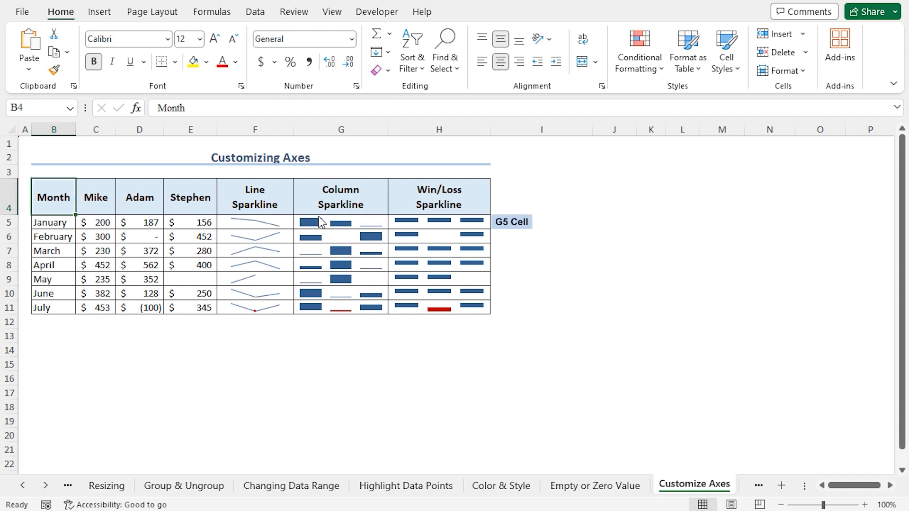
Step: Set the vertical axis minimum and maximum to Same for All Sparklines for F5:H11 on the Customize Axes sheet
{"action": "left_click", "coordinate": [307, 221]}
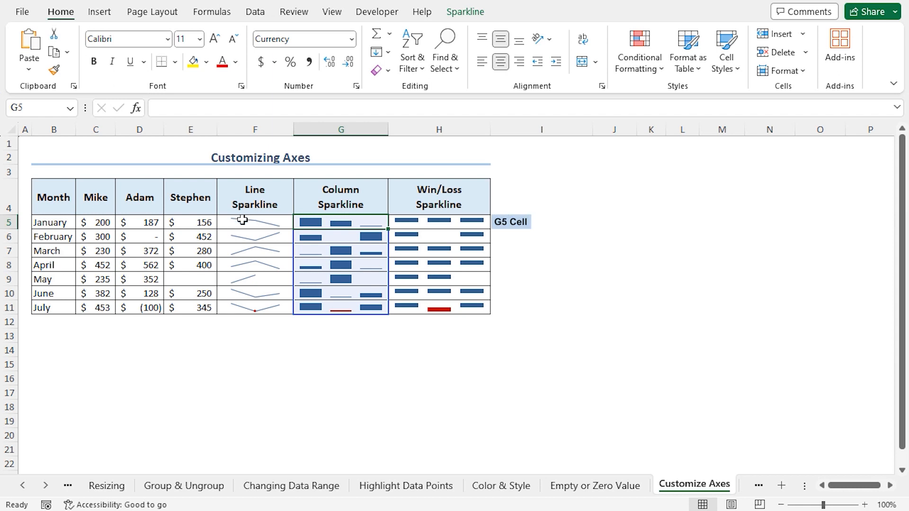
{"action": "left_click_drag", "start_coordinate": [101, 224], "coordinate": [188, 222]}
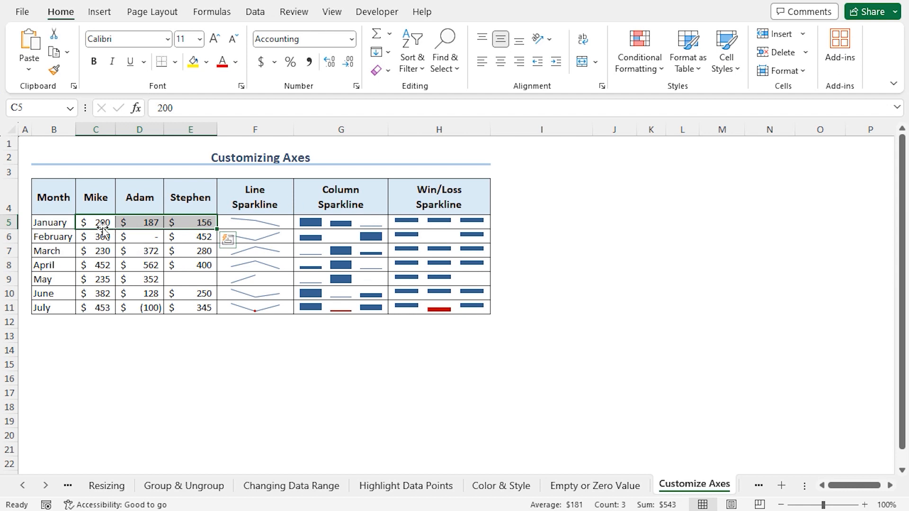
{"action": "left_click_drag", "start_coordinate": [97, 223], "coordinate": [204, 307]}
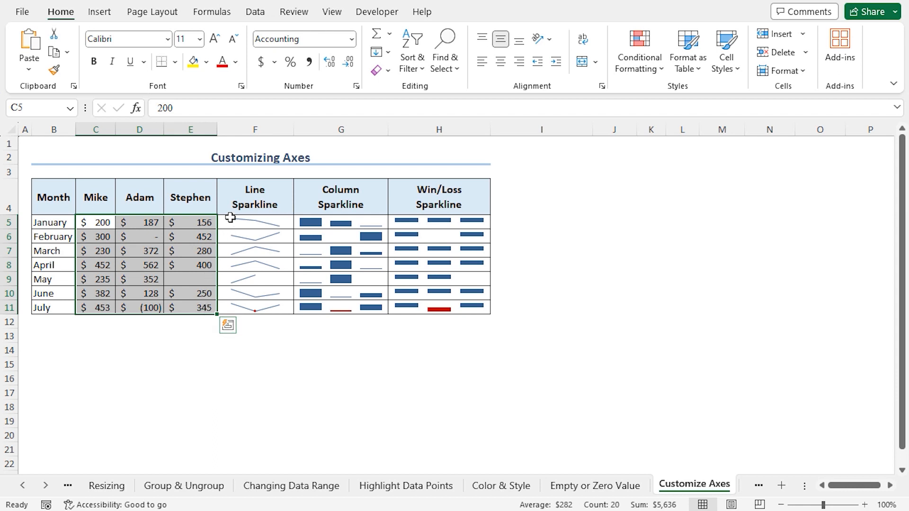
{"action": "left_click_drag", "start_coordinate": [227, 218], "coordinate": [458, 308]}
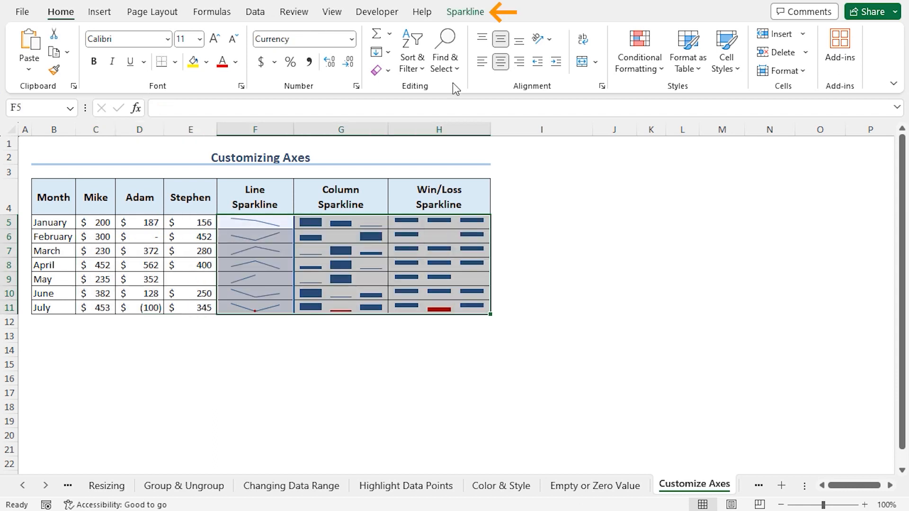
{"action": "left_click", "coordinate": [466, 12]}
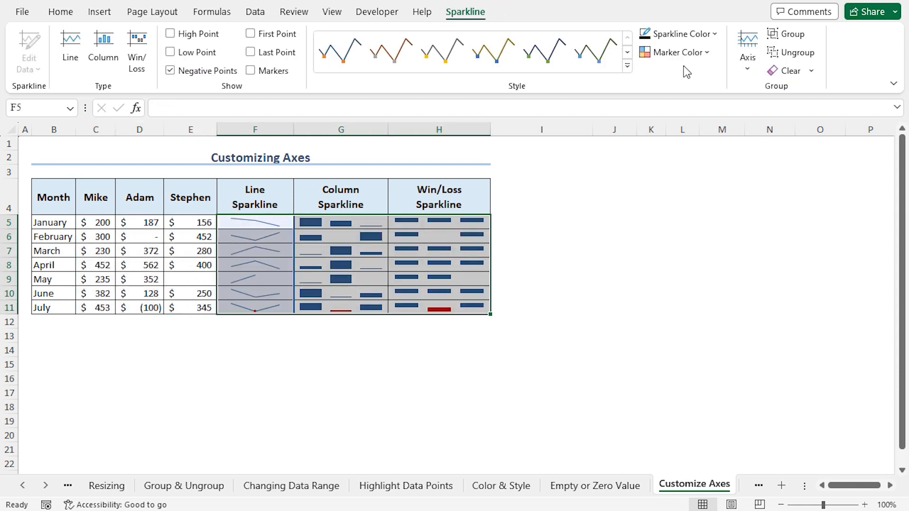
{"action": "left_click", "coordinate": [748, 67]}
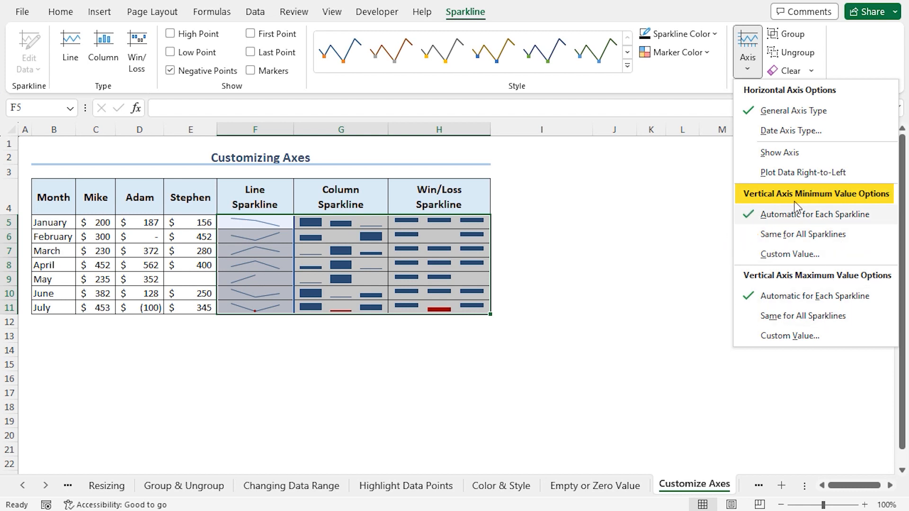
{"action": "left_click", "coordinate": [845, 236]}
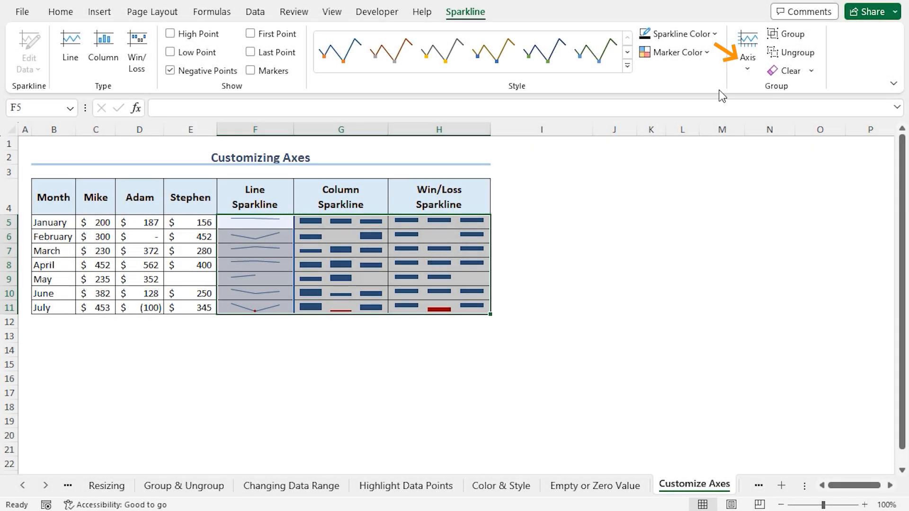
{"action": "left_click", "coordinate": [747, 71]}
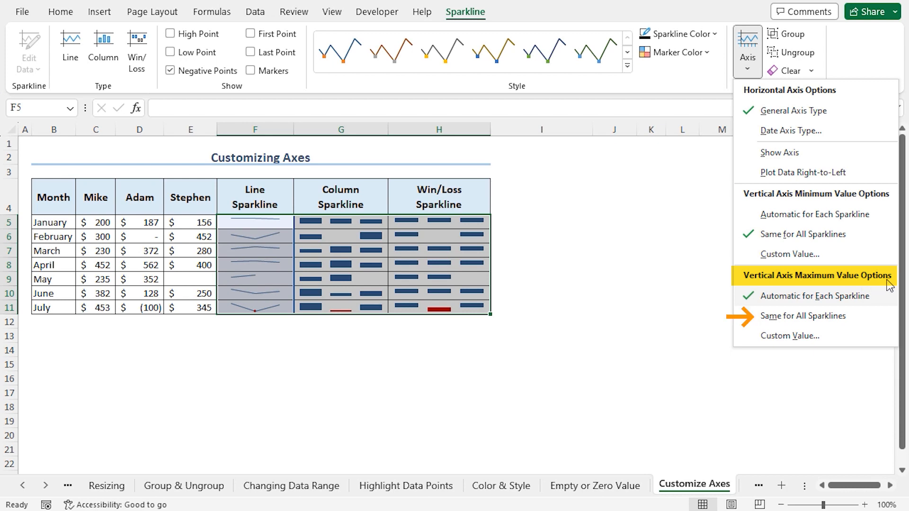
{"action": "left_click", "coordinate": [834, 317]}
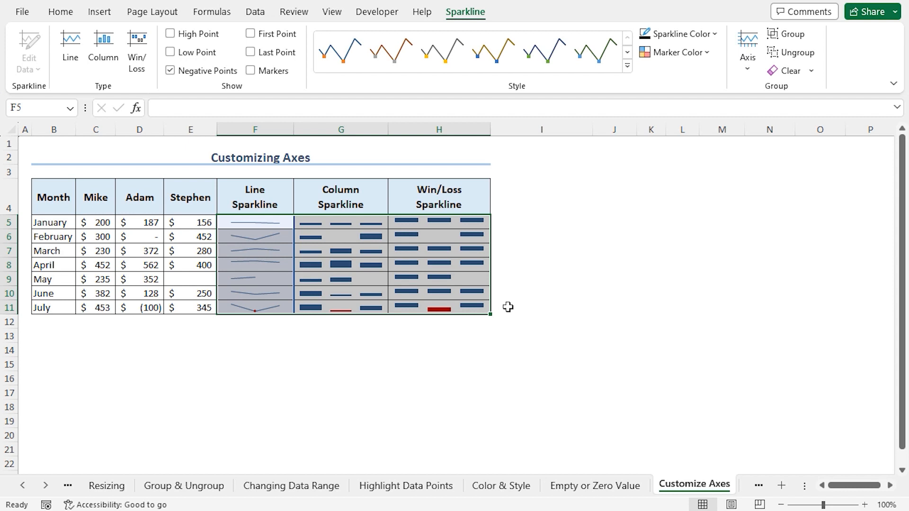
Step: Apply a custom minimum value to the vertical axis of the sparklines in F5:H11
{"action": "left_click", "coordinate": [741, 69]}
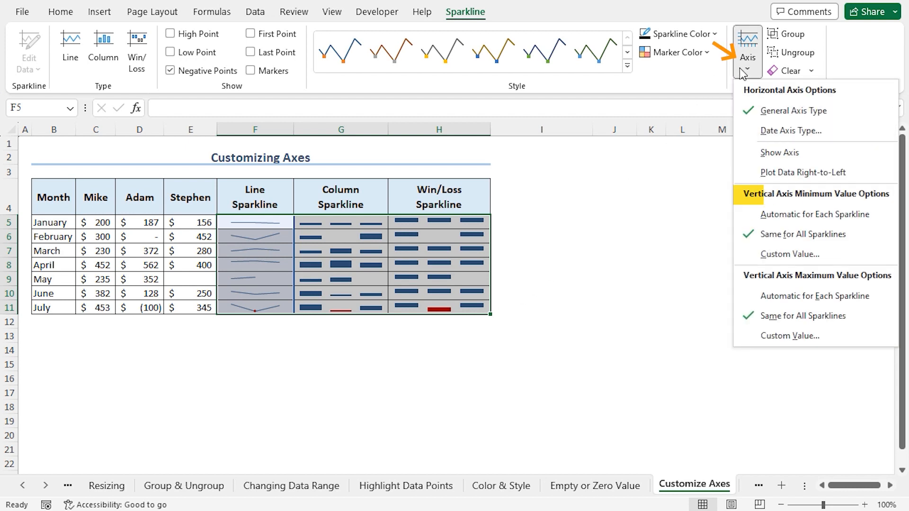
{"action": "left_click", "coordinate": [821, 253]}
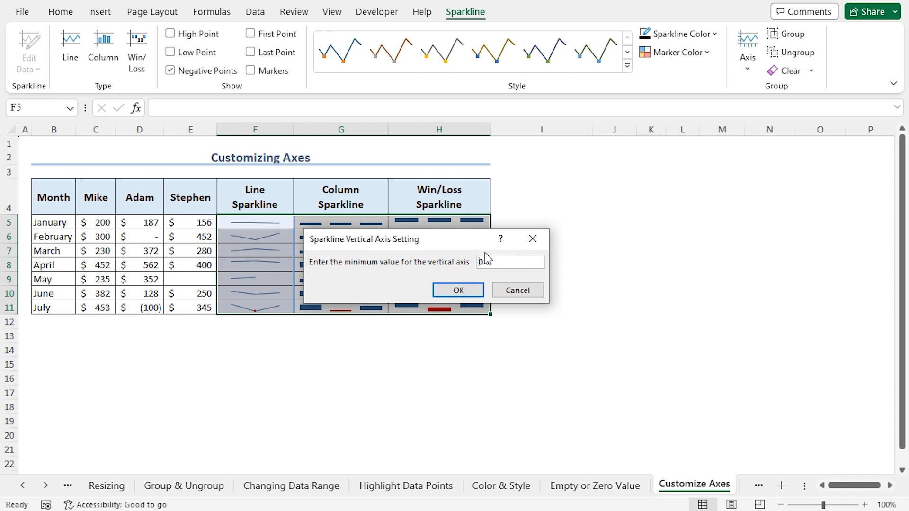
{"action": "left_click", "coordinate": [472, 284]}
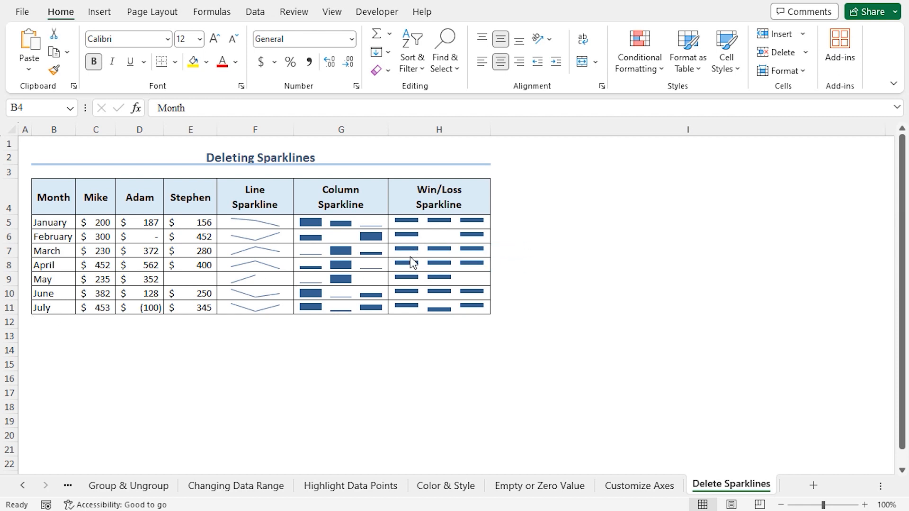
Step: Clear only the selected win/loss sparklines in H7:H8 on the Delete Sparklines sheet
{"action": "left_click_drag", "start_coordinate": [409, 252], "coordinate": [411, 263]}
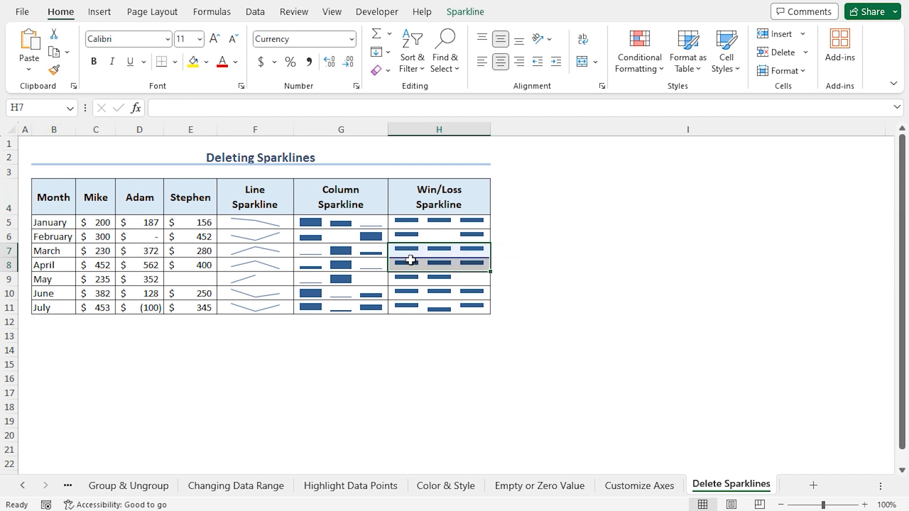
{"action": "left_click", "coordinate": [465, 13]}
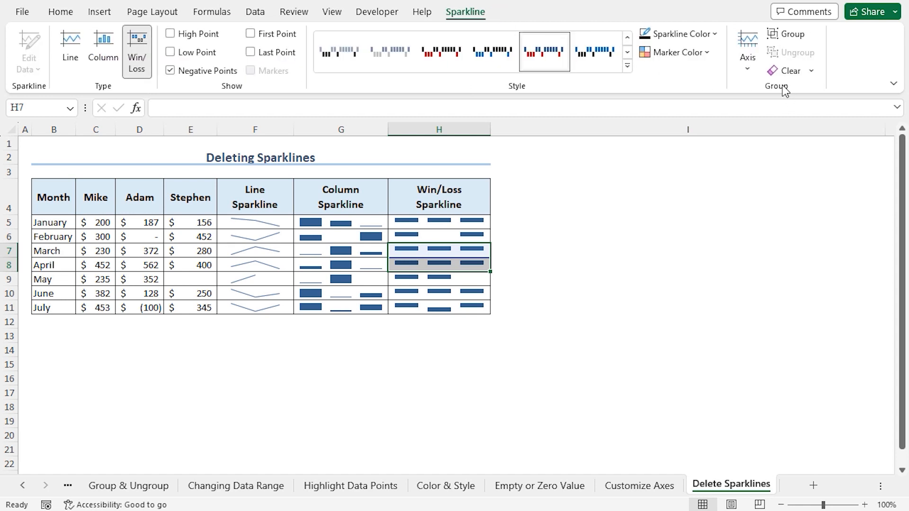
{"action": "left_click", "coordinate": [790, 72]}
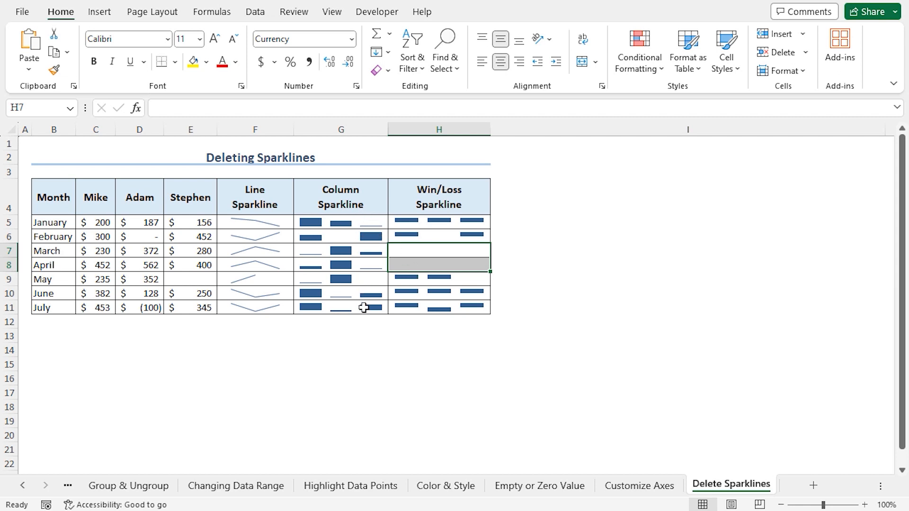
Step: Clear the whole column sparkline group in G5:G11 on the Delete Sparklines sheet
{"action": "left_click", "coordinate": [350, 223]}
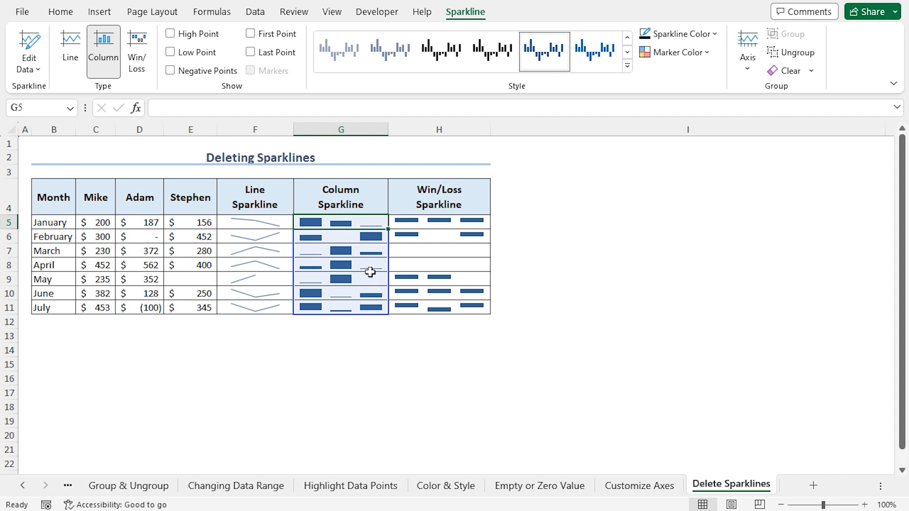
{"action": "left_click", "coordinate": [812, 72]}
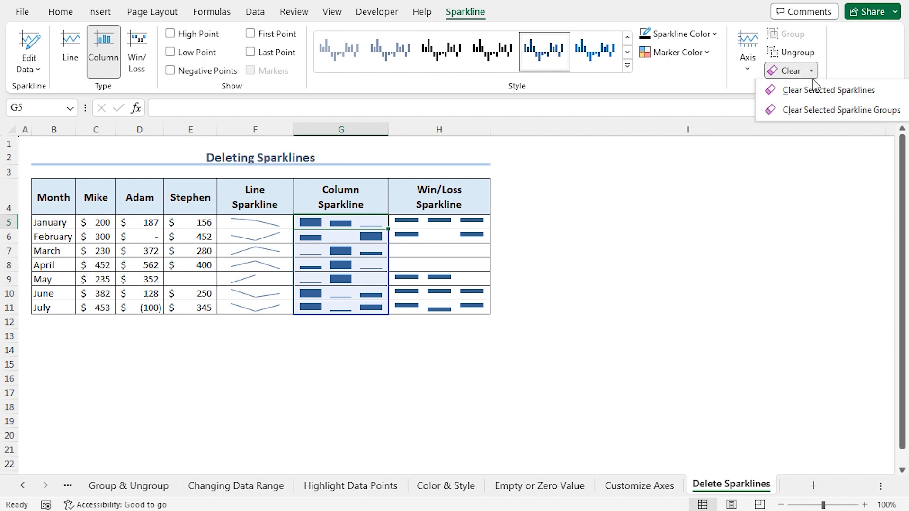
{"action": "left_click", "coordinate": [762, 109]}
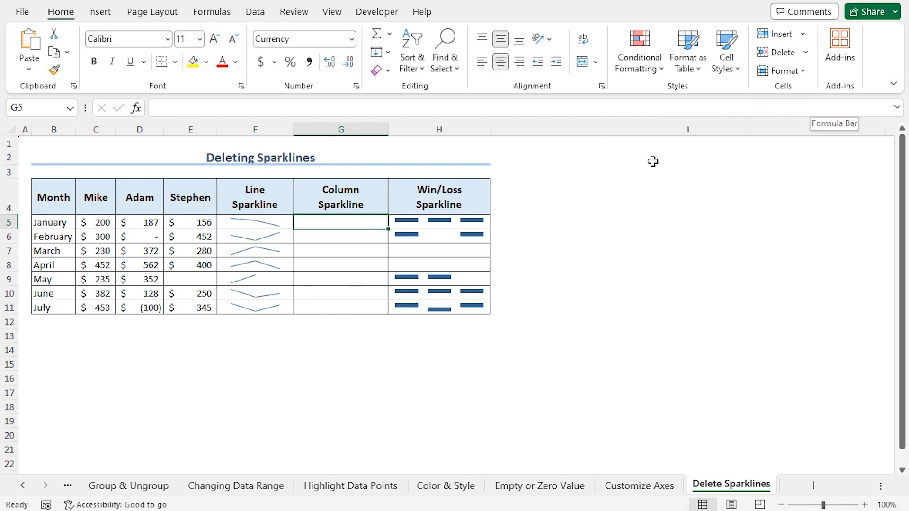